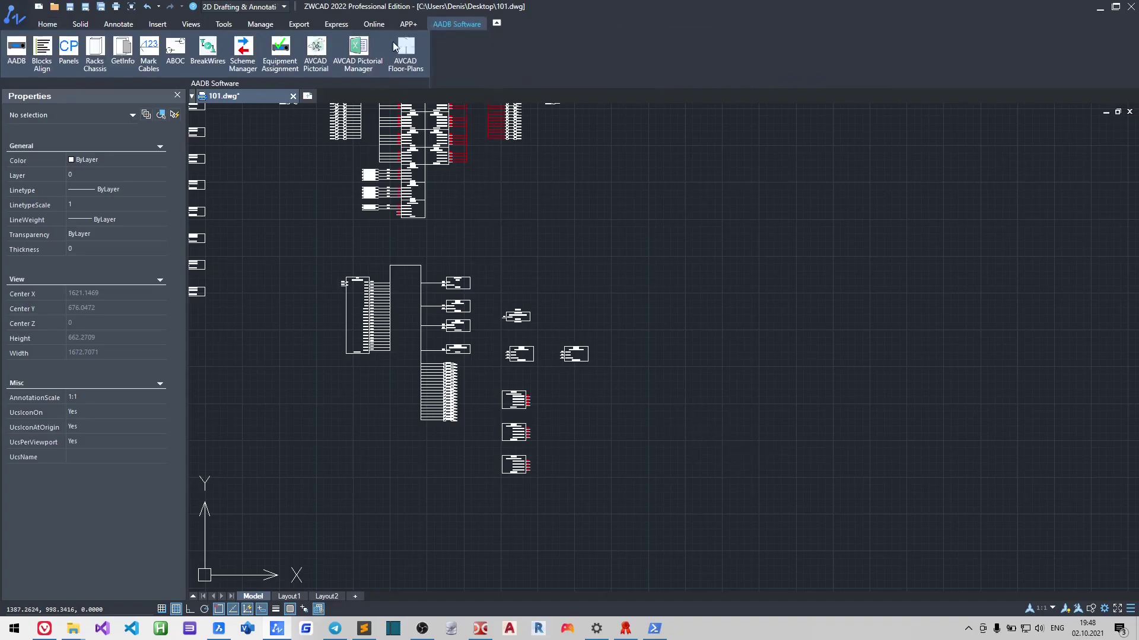
Define Rack.01 as a 48-unit, 1000 mm deep, 19-inch rack and place its front view
left_click(90, 57)
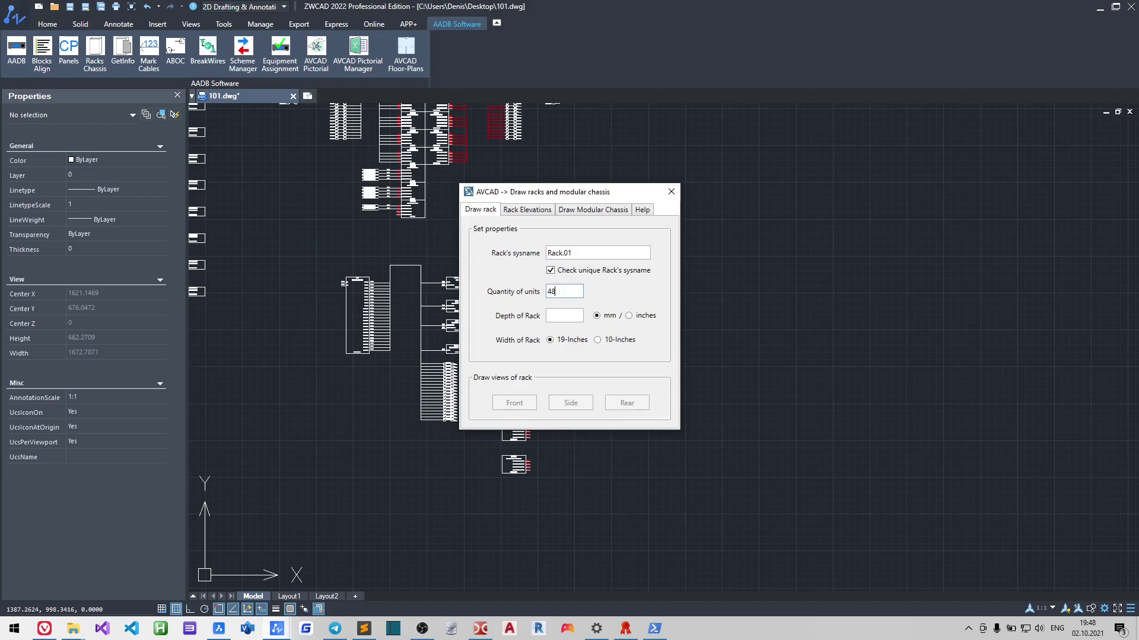
type("1000")
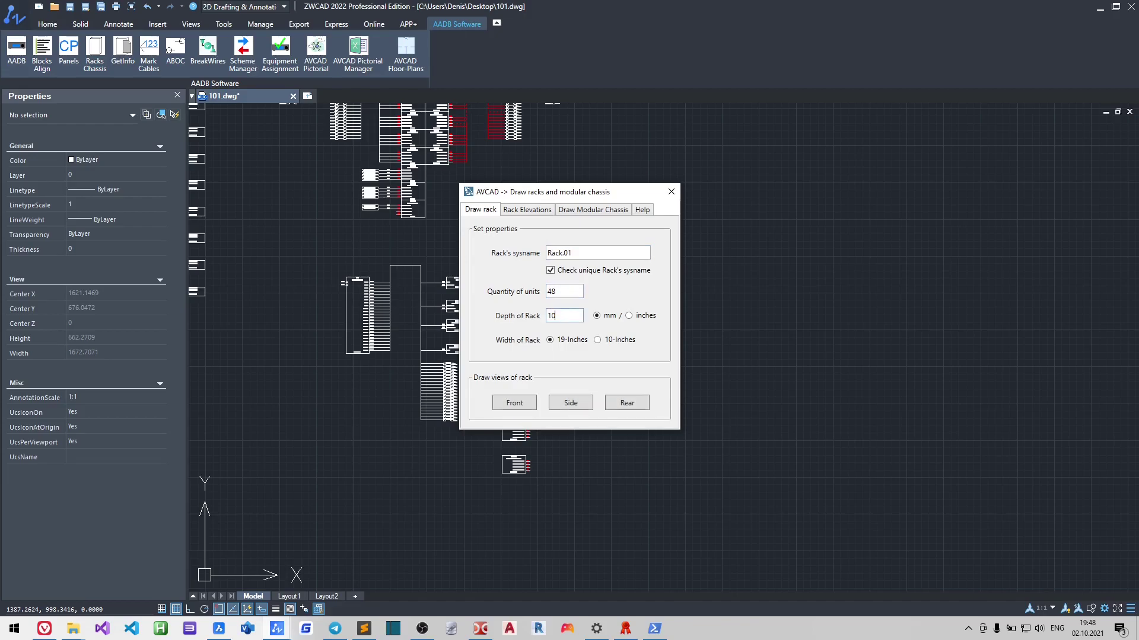
left_click(514, 403)
scroll(658, 332, "up", 4)
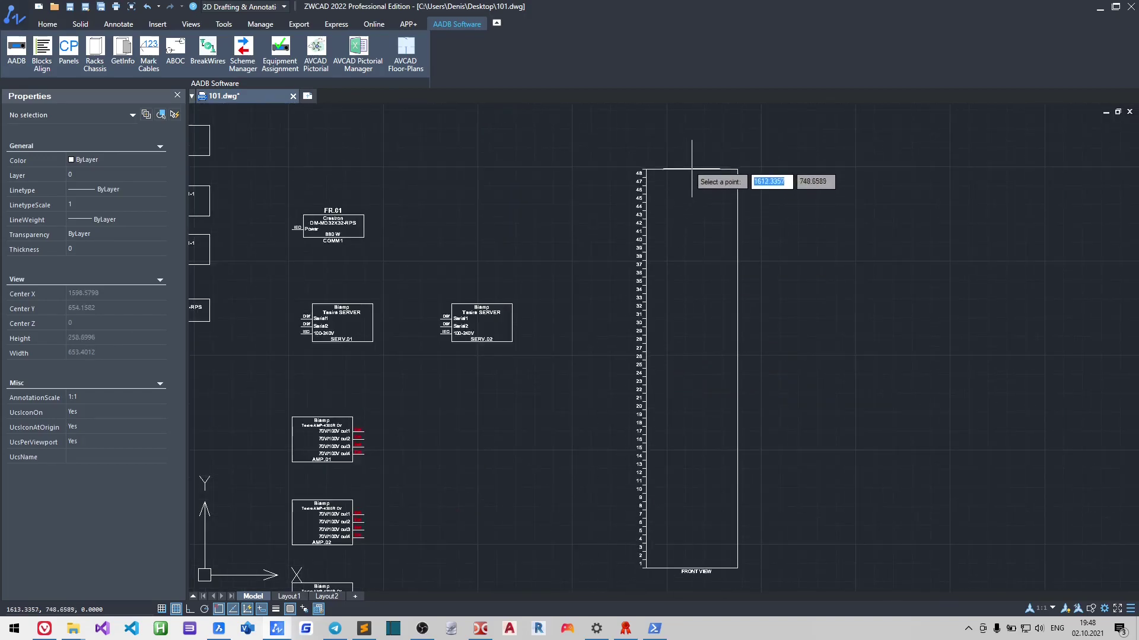
left_click(688, 168)
Place Rack.01's side view and rear view to the right of the front view
left_click(568, 403)
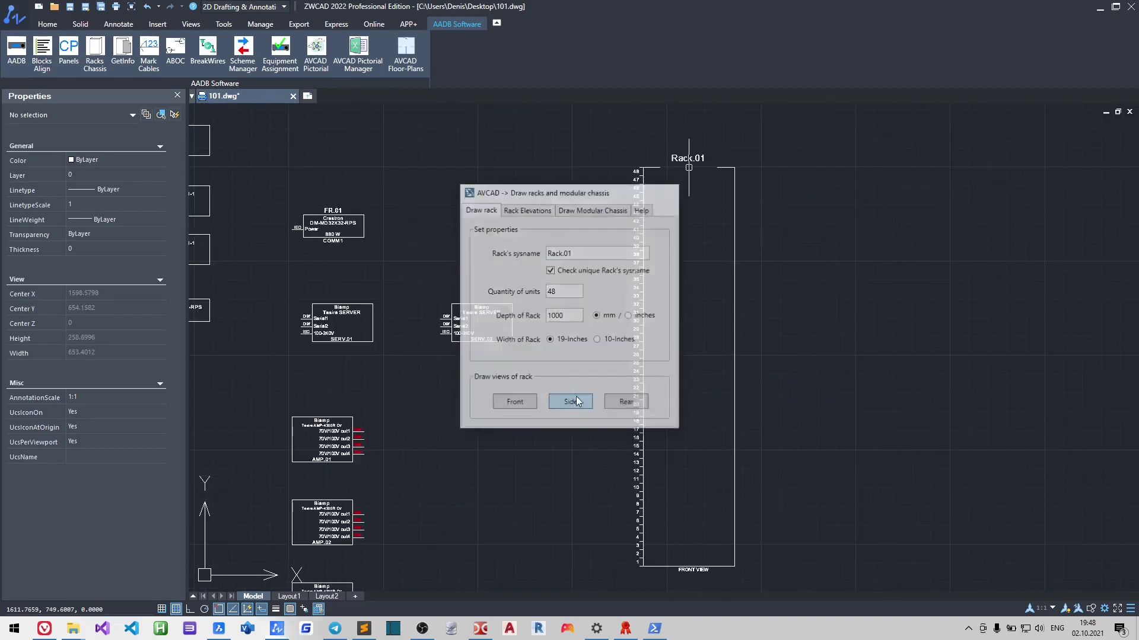
left_click(906, 168)
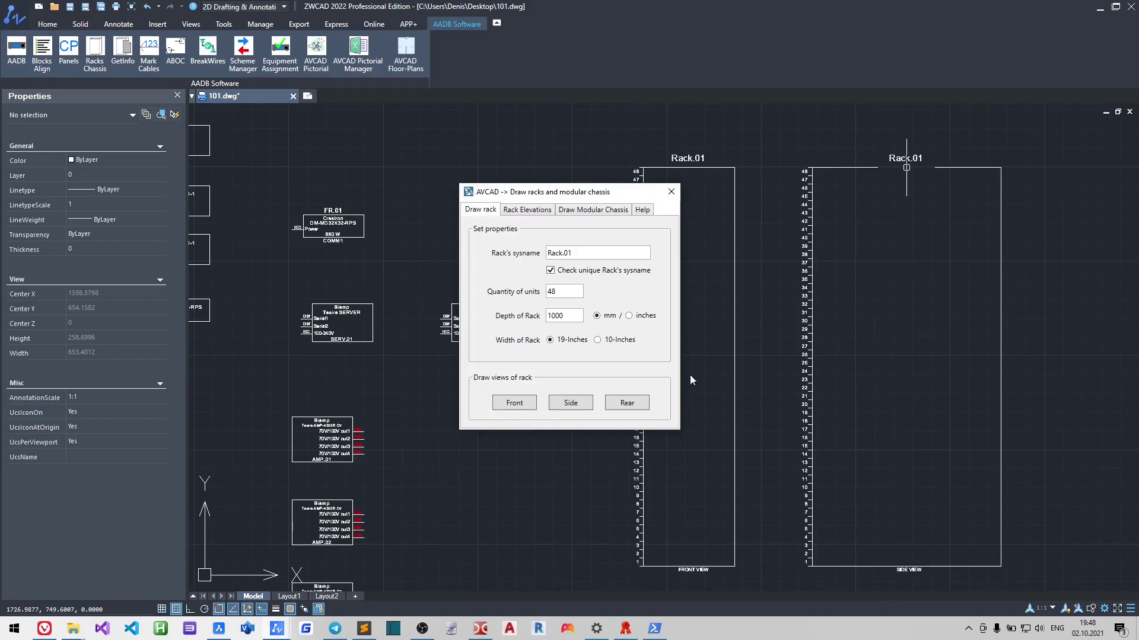
left_click(626, 403)
middle_click_drag(1042, 289, 864, 261)
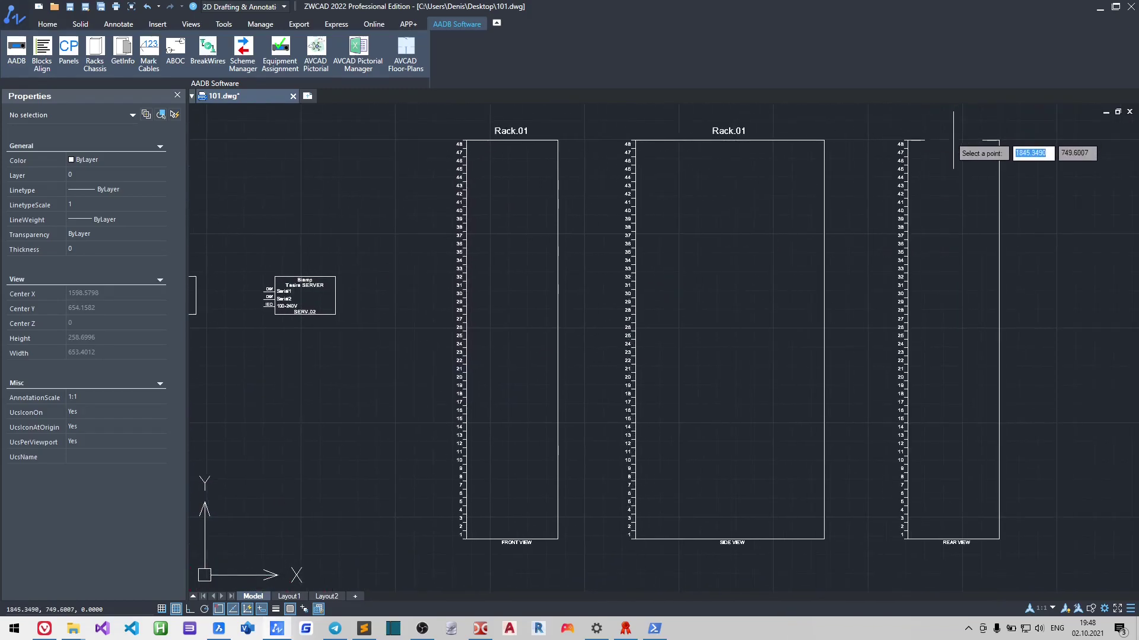
left_click(953, 138)
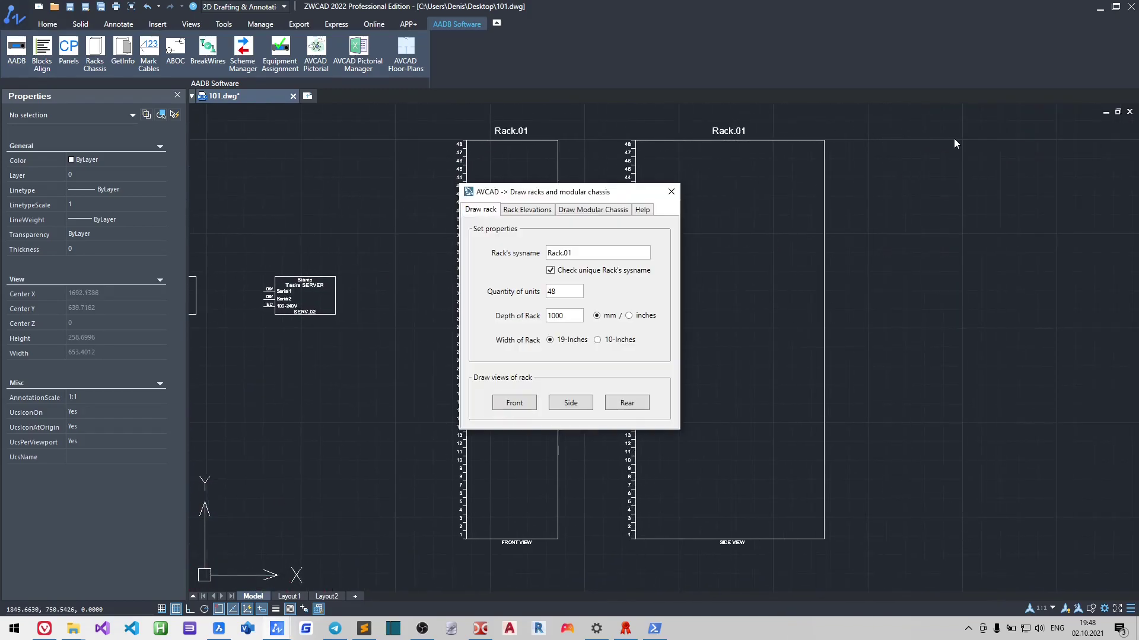
Draw a rectangle over the front view's bottom 1U slot
left_click(671, 191)
middle_click_drag(386, 257, 440, 262)
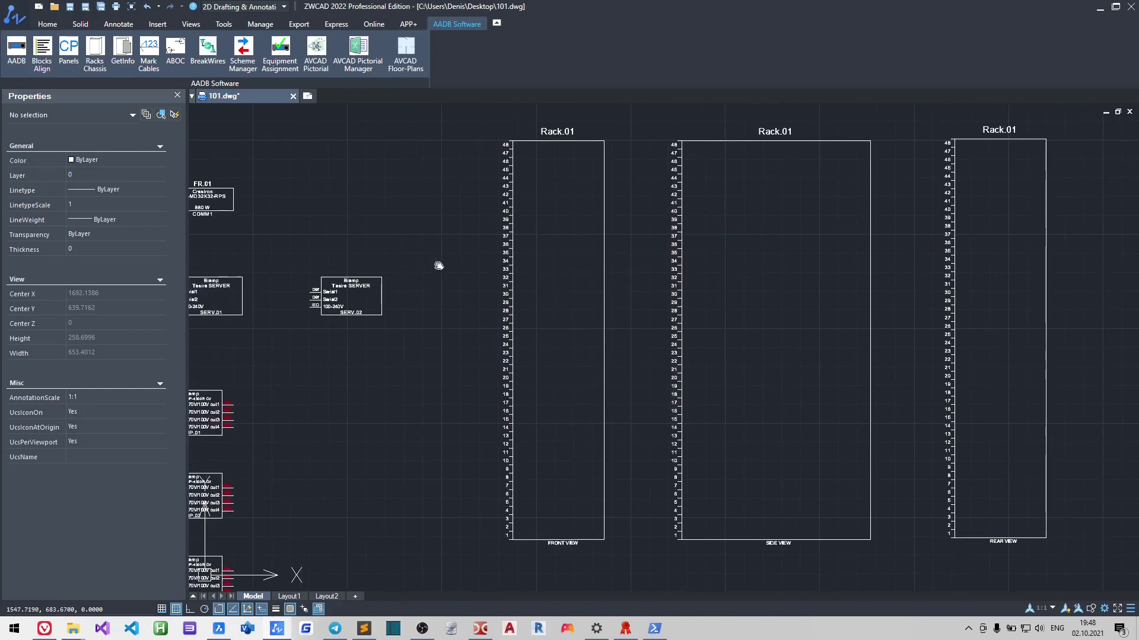
left_click(53, 20)
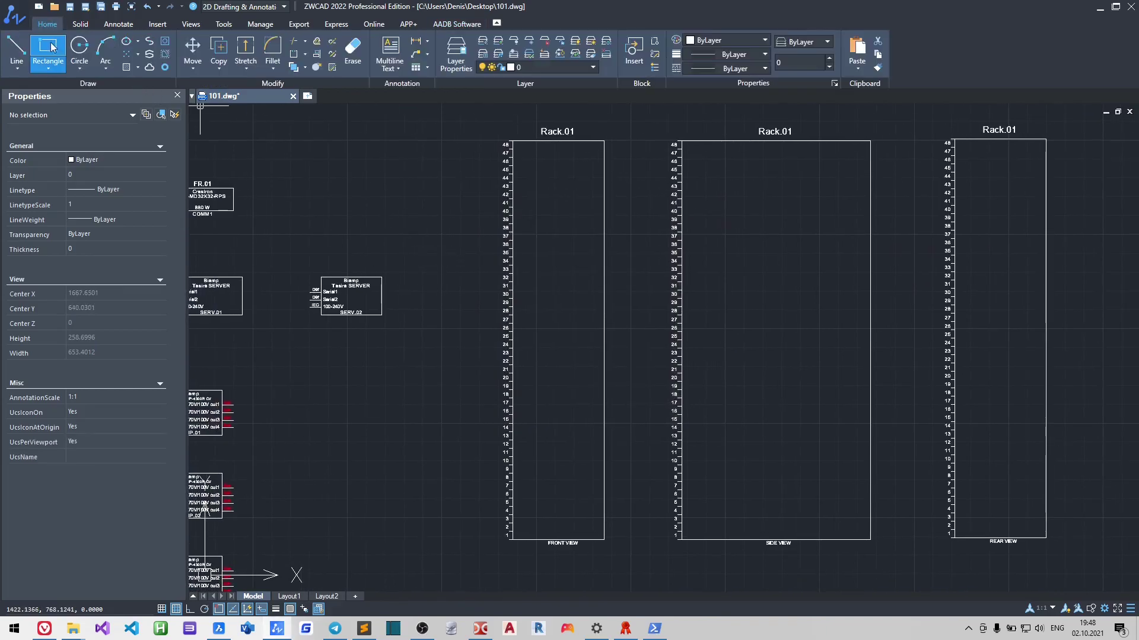
left_click(48, 48)
scroll(509, 558, "up", 5)
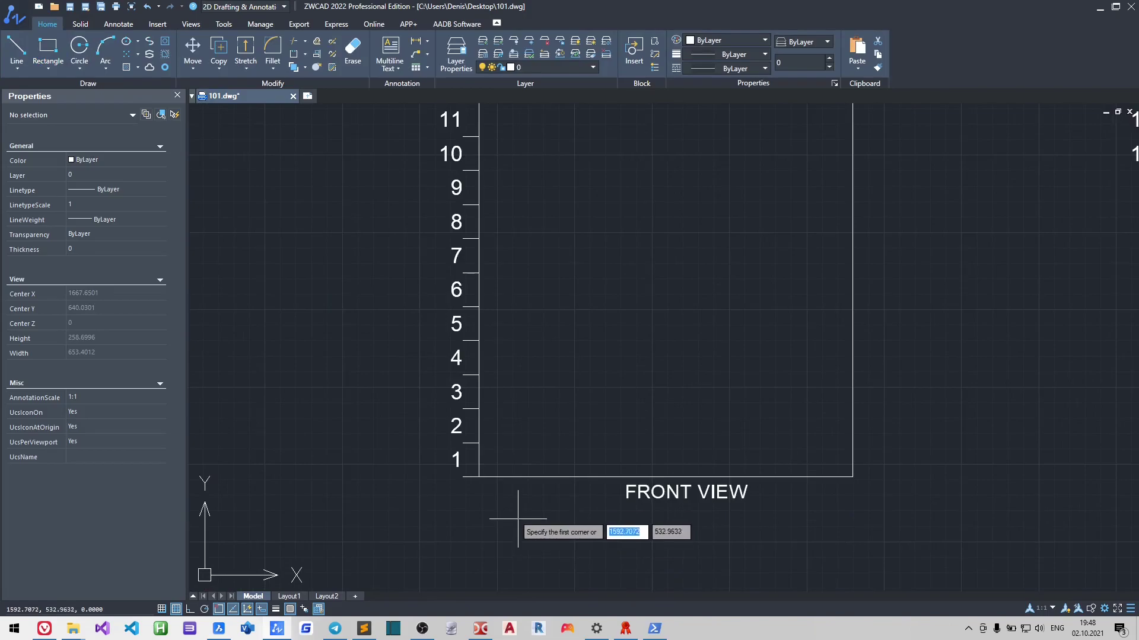
left_click(478, 442)
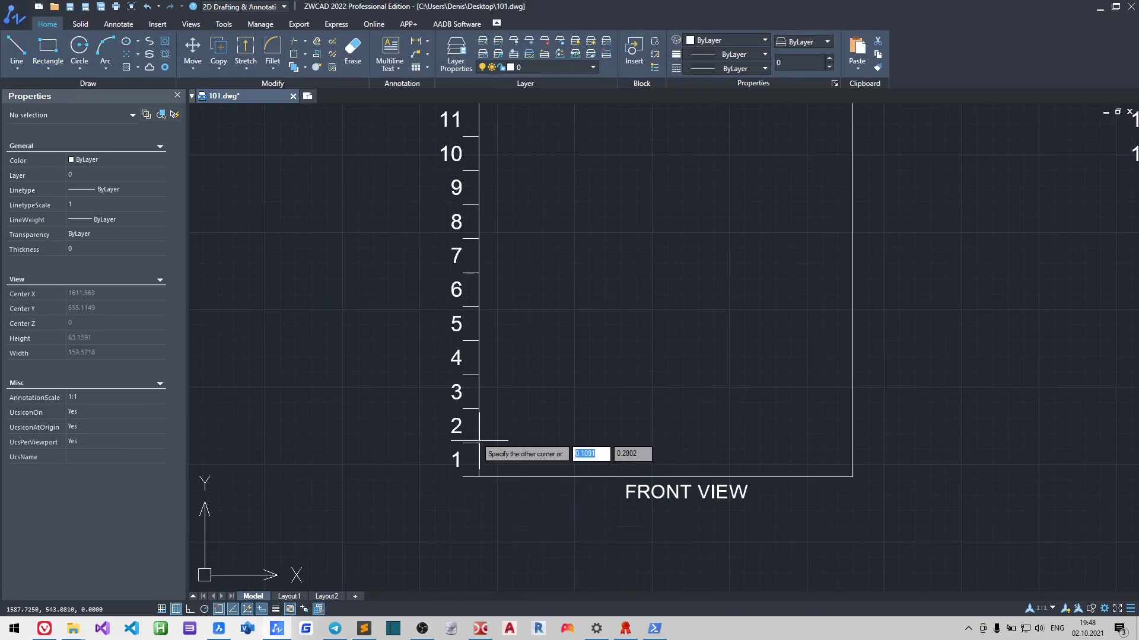
left_click(852, 476)
Move the new rectangle to open space left of the racks
left_click(709, 422)
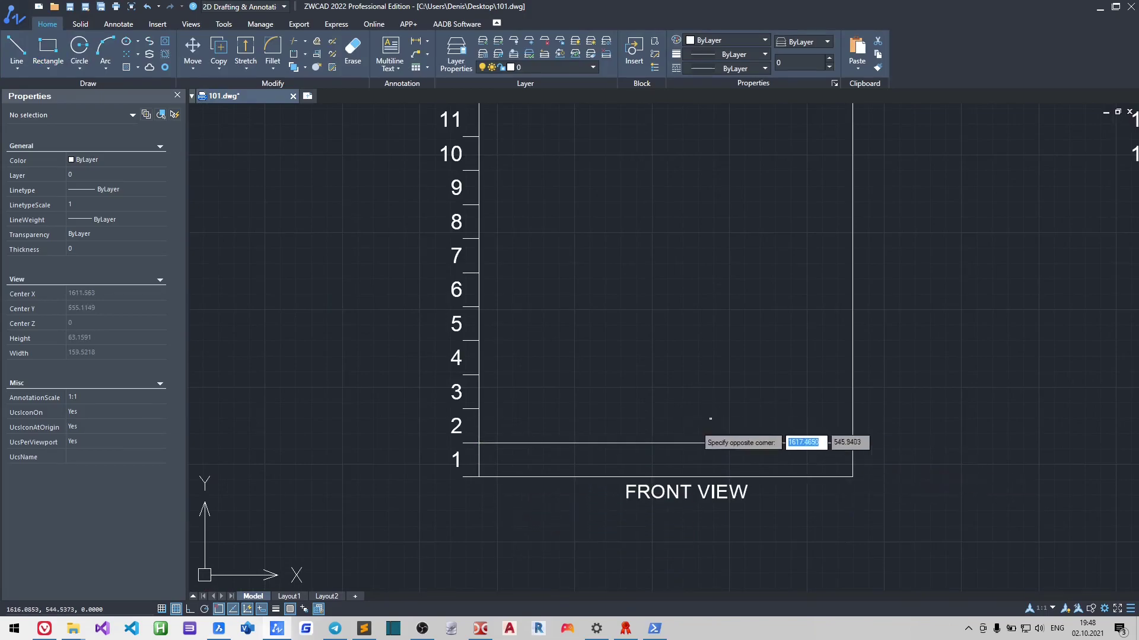
left_click(648, 478)
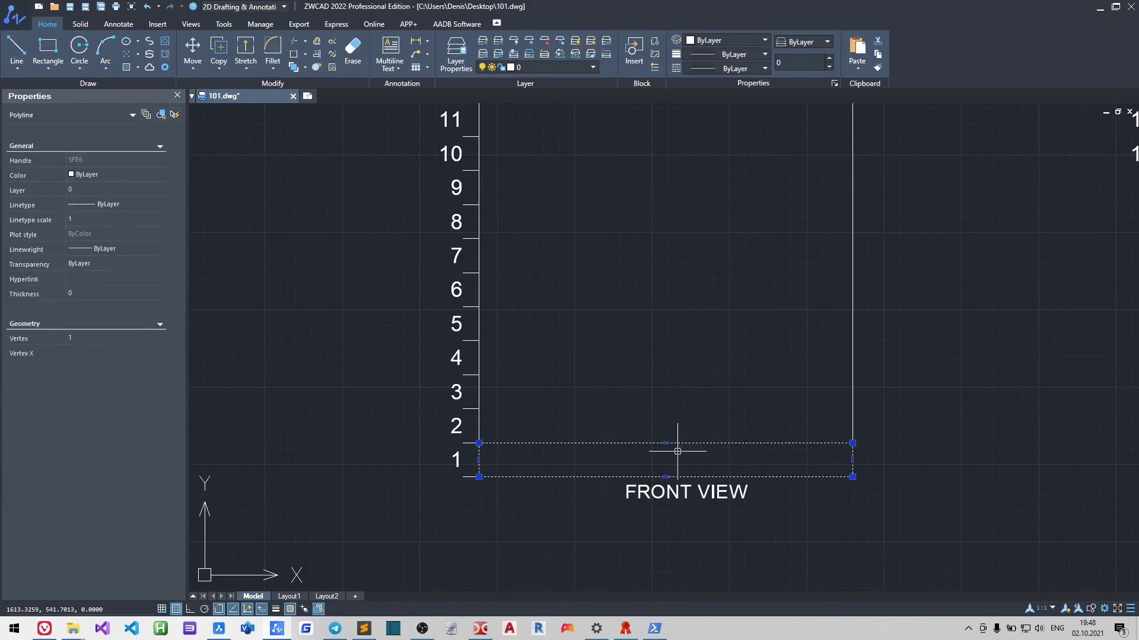
left_click(193, 51)
left_click(924, 337)
scroll(866, 375, "down", 2)
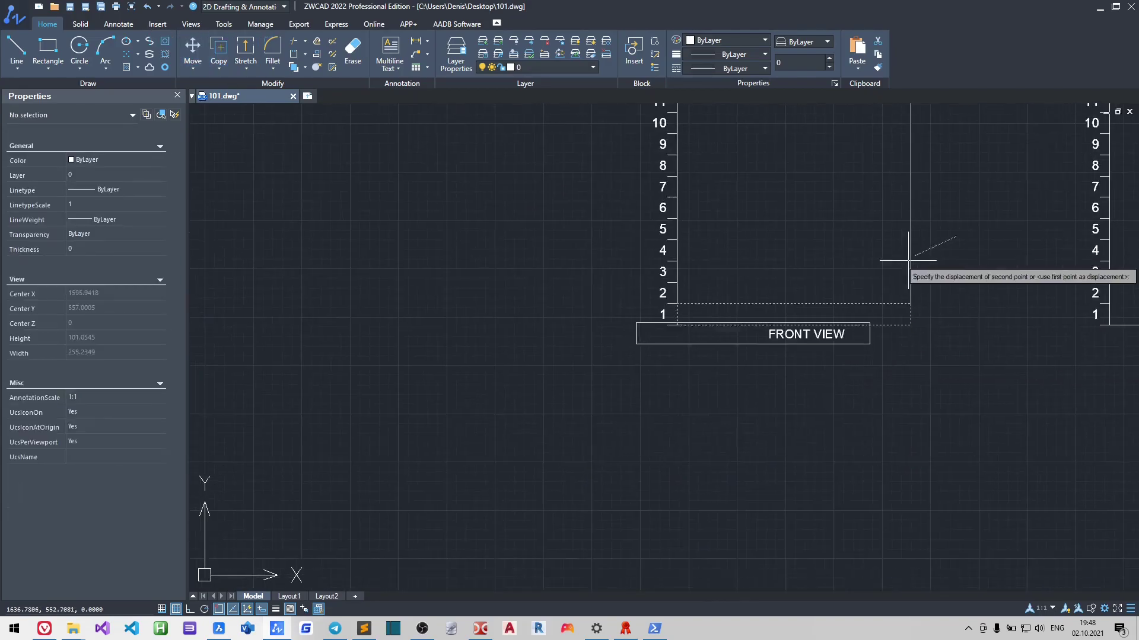
left_click(544, 158)
scroll(540, 197, "down", 3)
middle_click_drag(540, 196, 529, 355)
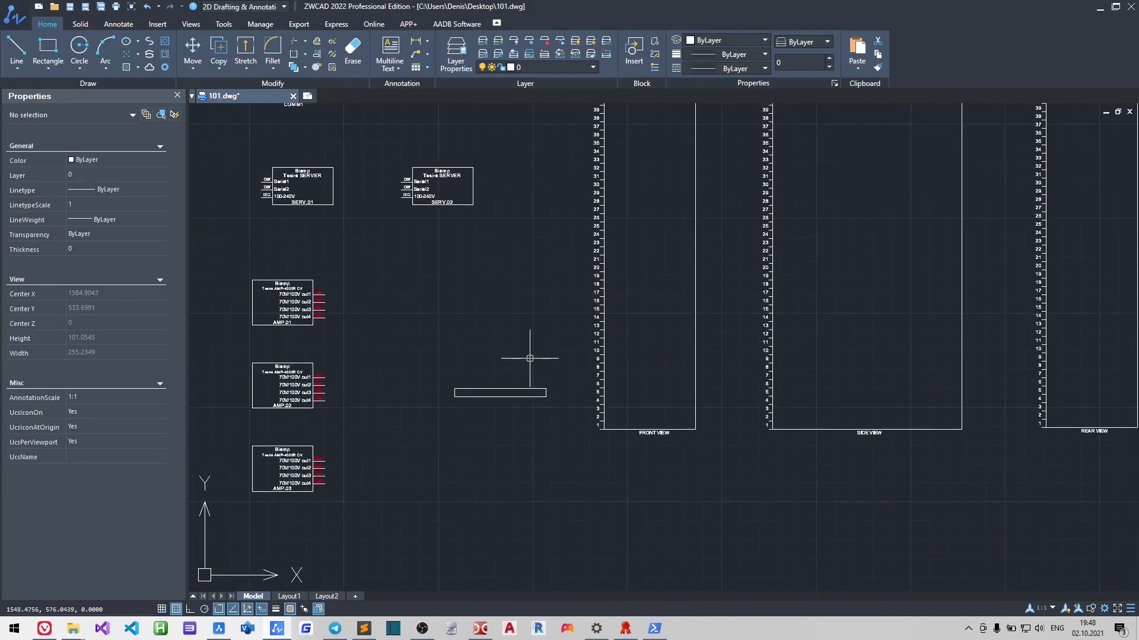
scroll(593, 379, "up", 2)
Create a Panels item 'Blank Panel, 1U, 19 inches', quantity 1, and assign it to the rectangle
left_click(446, 24)
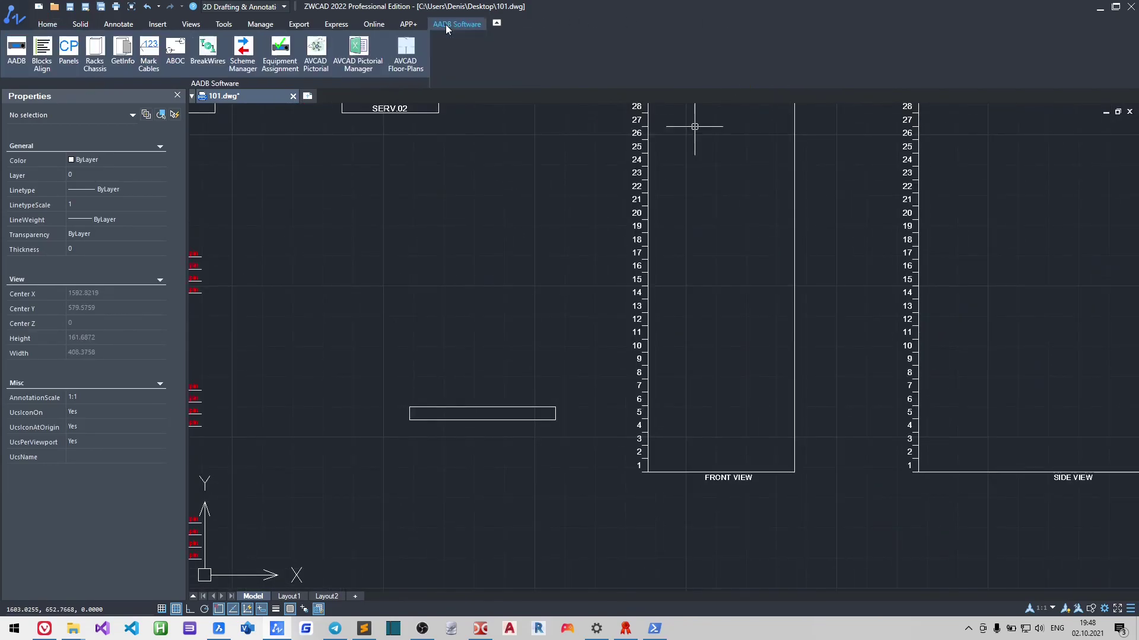
left_click(289, 63)
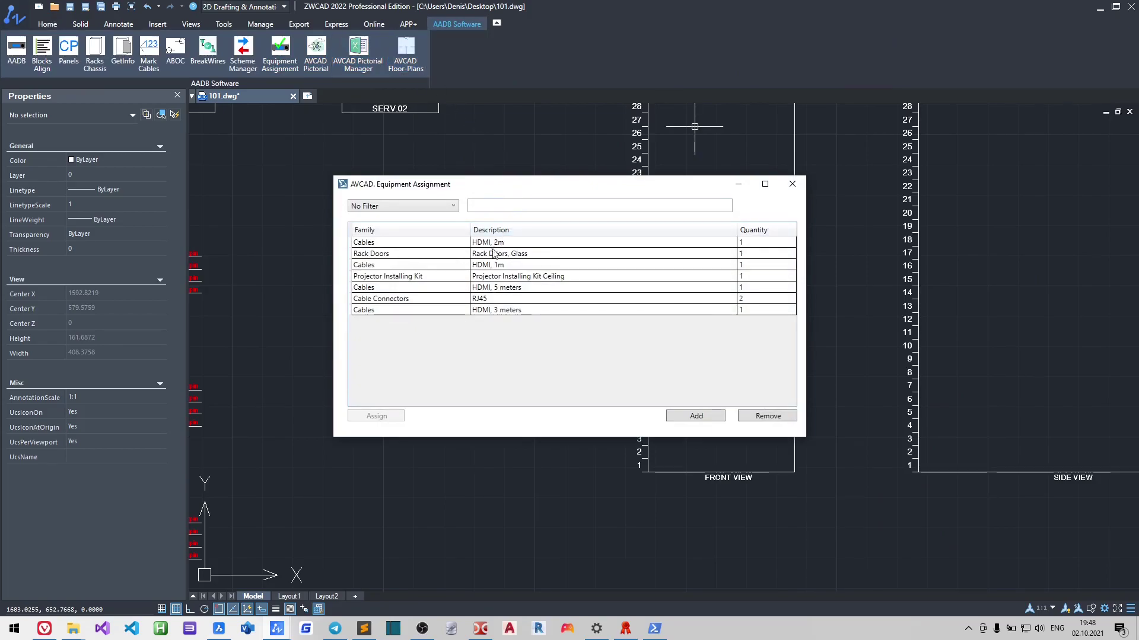
left_click(678, 417)
type("P")
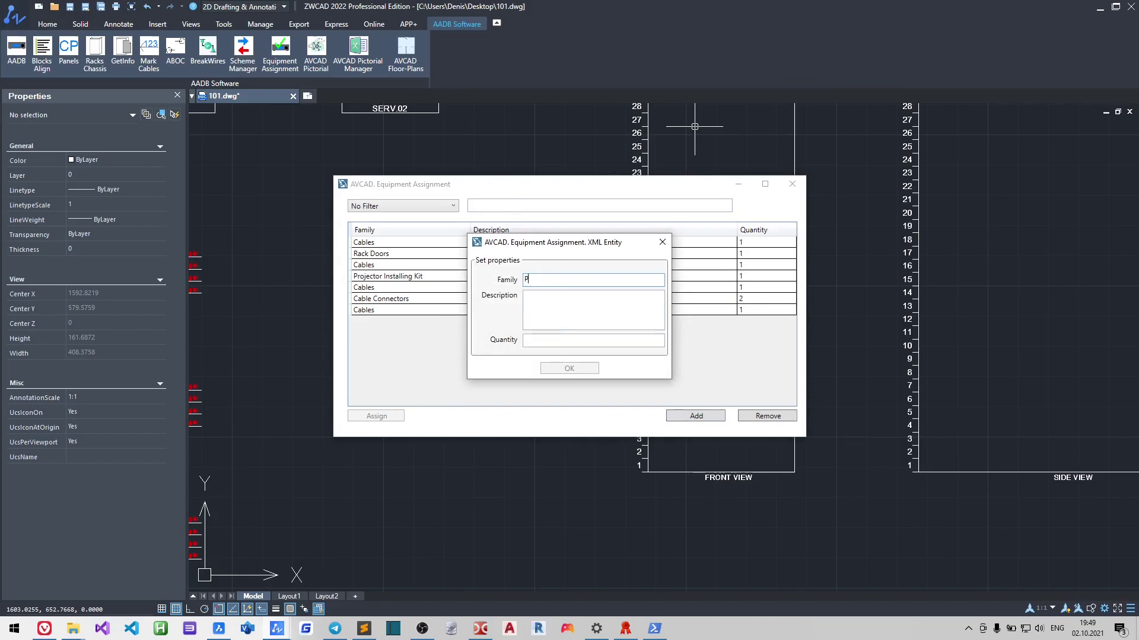
type("anels")
key("Tab")
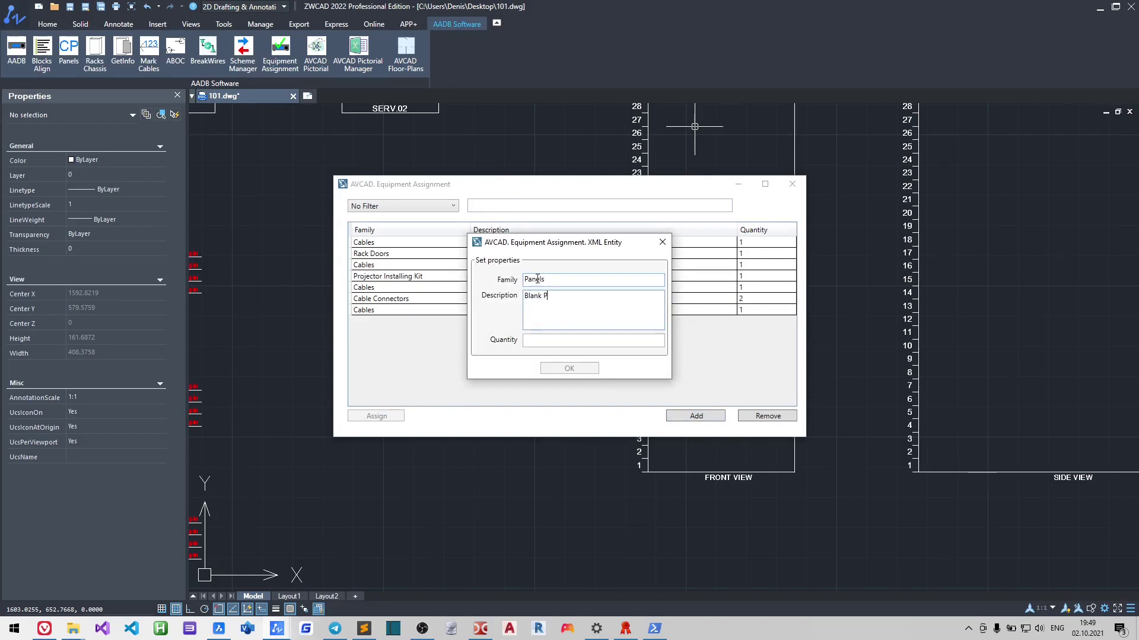
type("Blank Panel,")
type("1U, 19 inches")
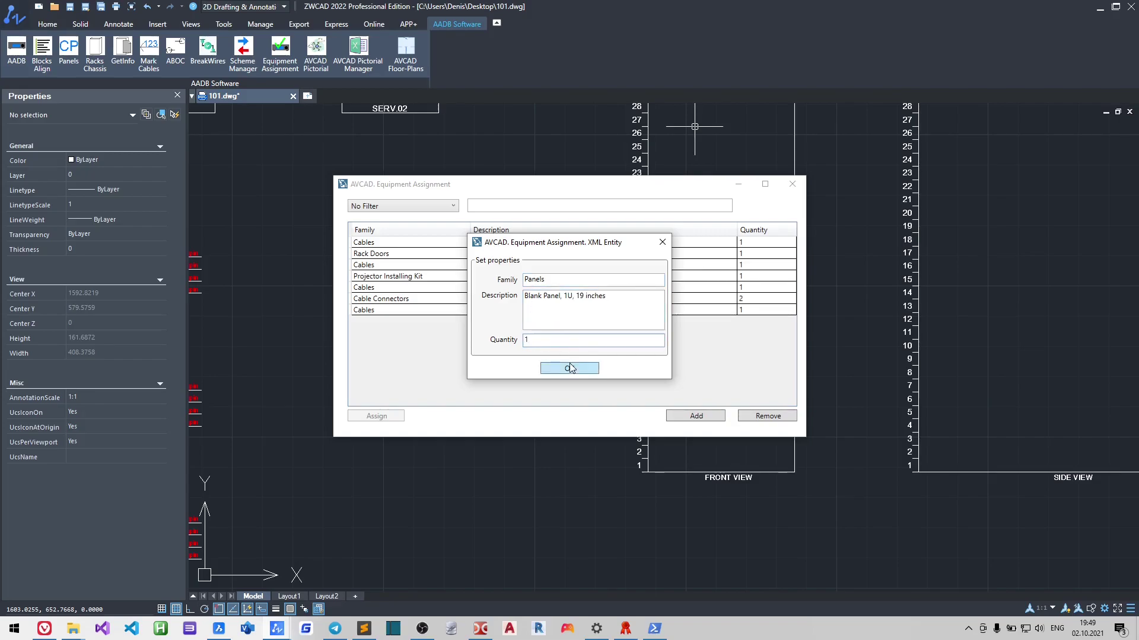
left_click(568, 365)
left_click(393, 323)
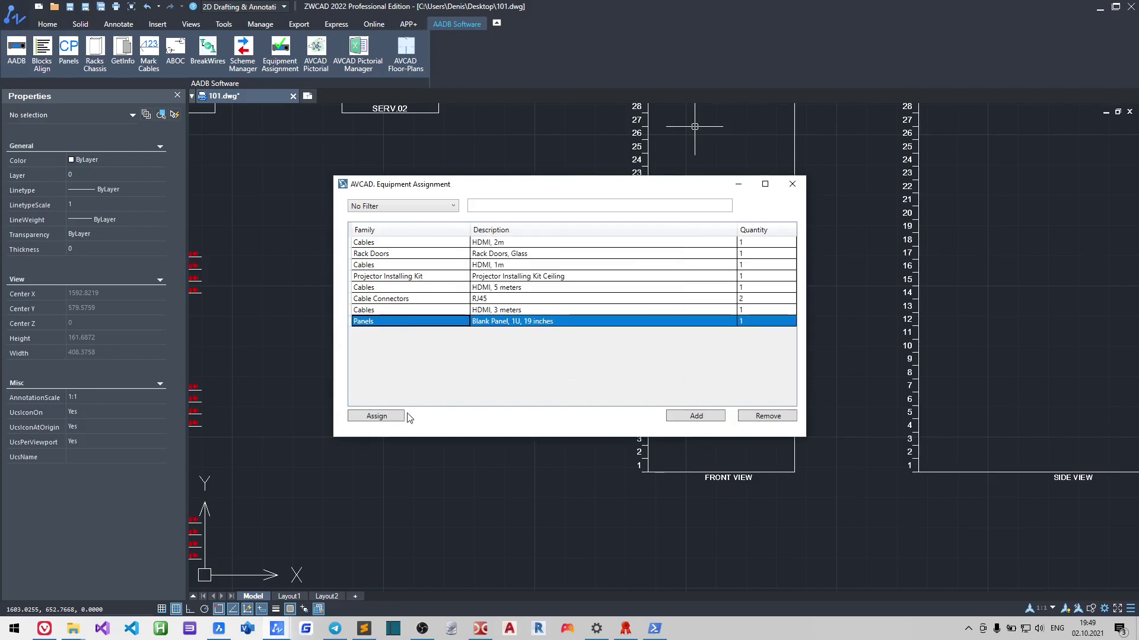
left_click(376, 415)
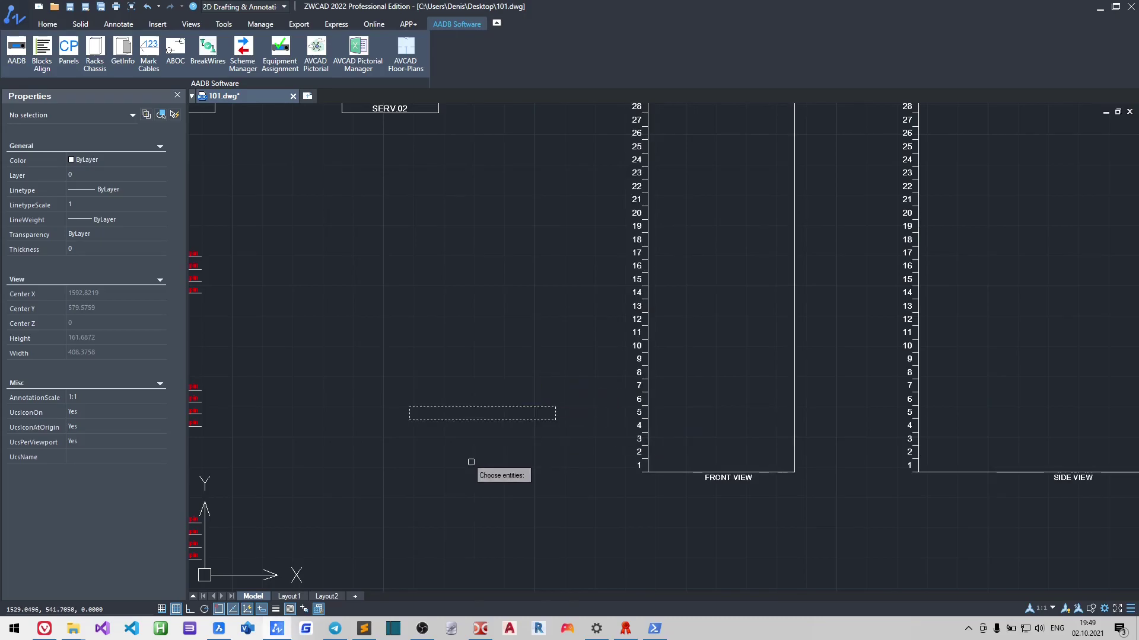
Write a multiline label 'Blank Panel, 1U, 19 inches' inside the set-aside rectangle
left_click(47, 25)
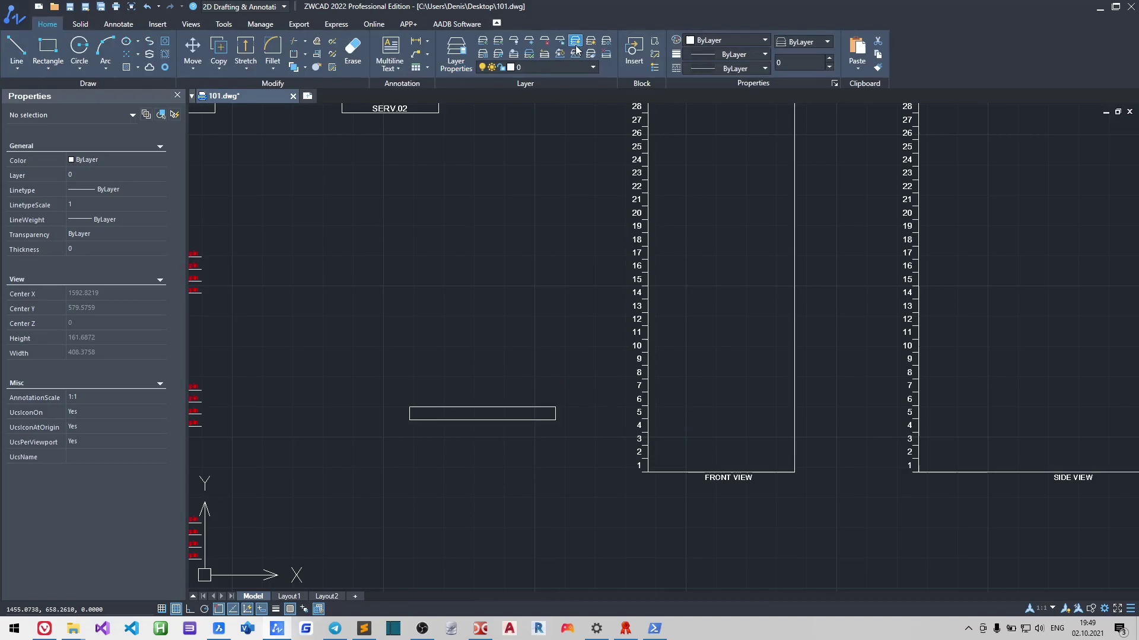
left_click(390, 51)
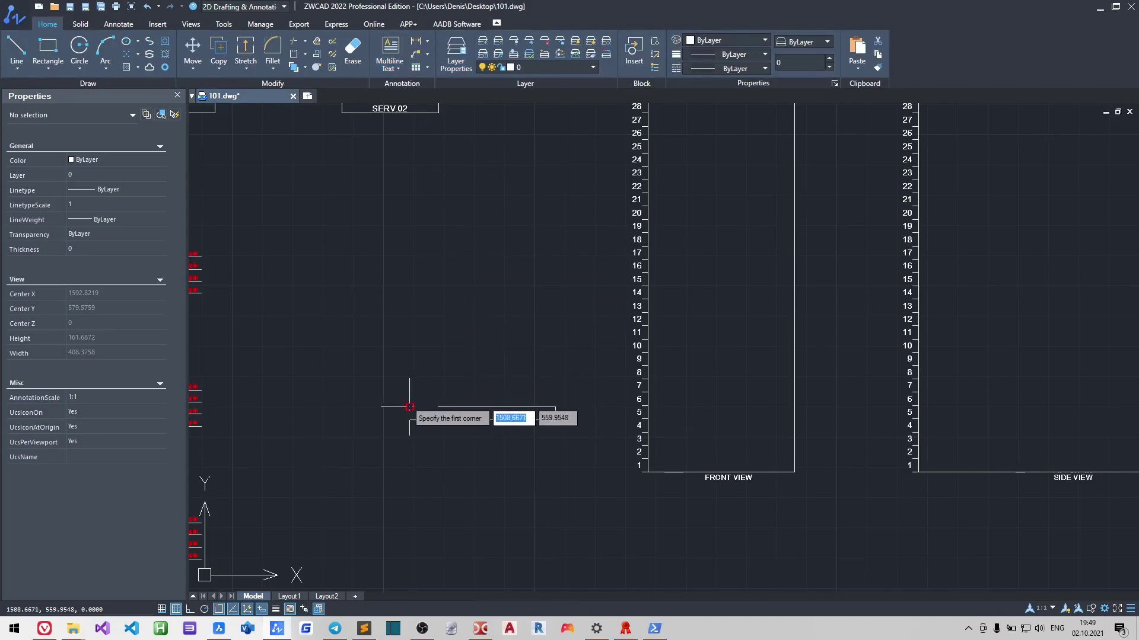
left_click(410, 407)
left_click(555, 420)
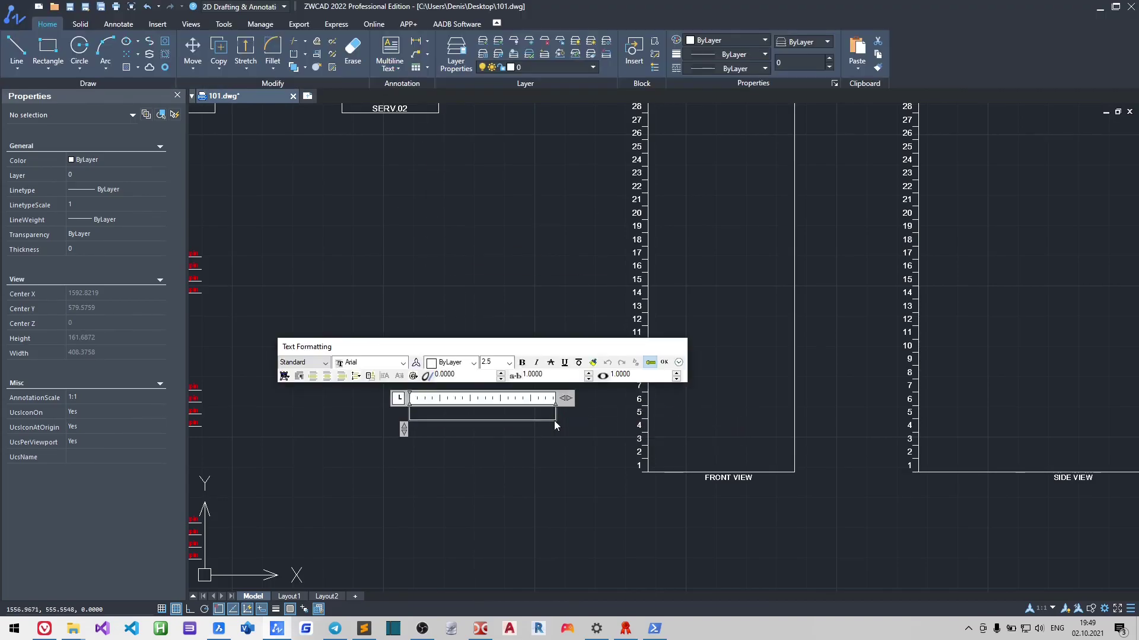
type("Blank Panel, 1U, 19 inches")
left_click(524, 447)
scroll(450, 415, "up", 4)
Shift the label right to centre it in the panel, framing the devices and racks
left_click(446, 391)
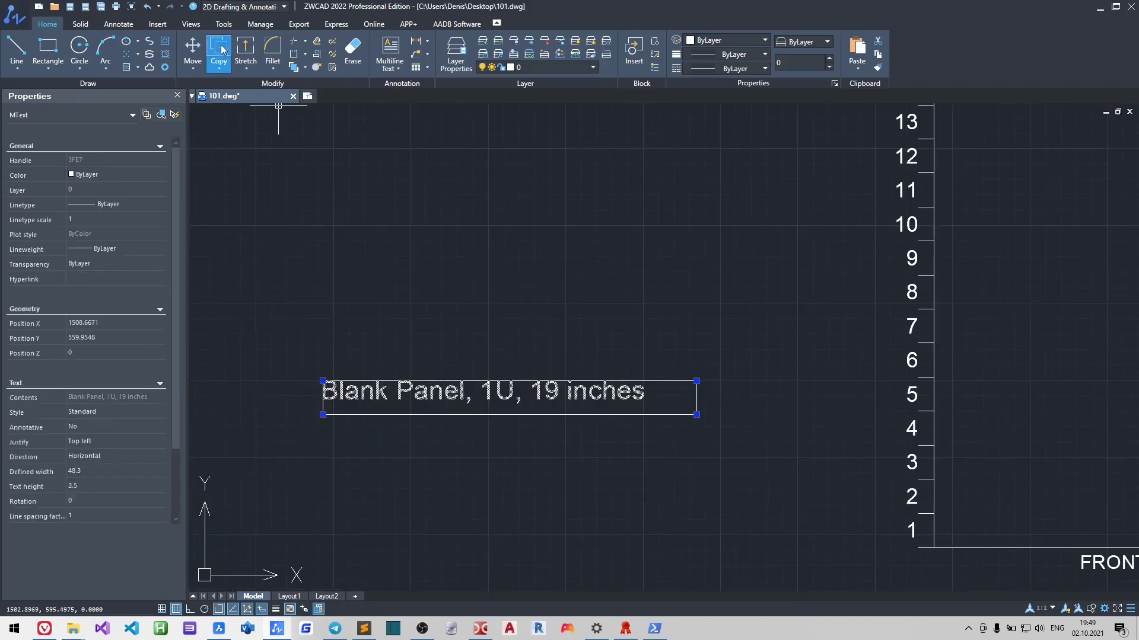
left_click(193, 47)
left_click(360, 318)
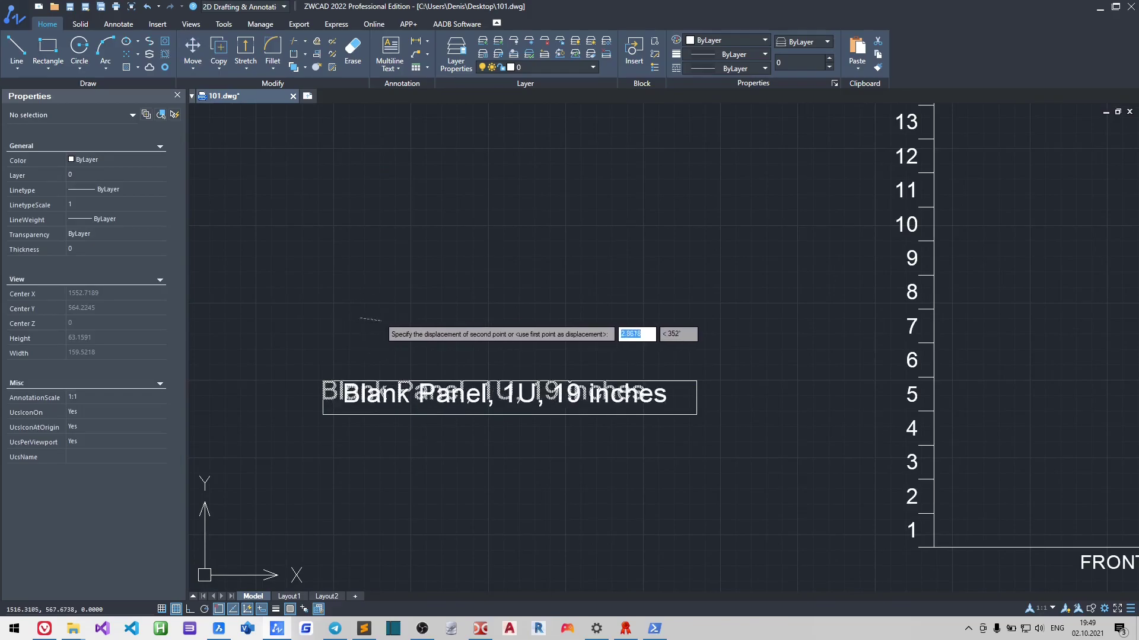
left_click(386, 321)
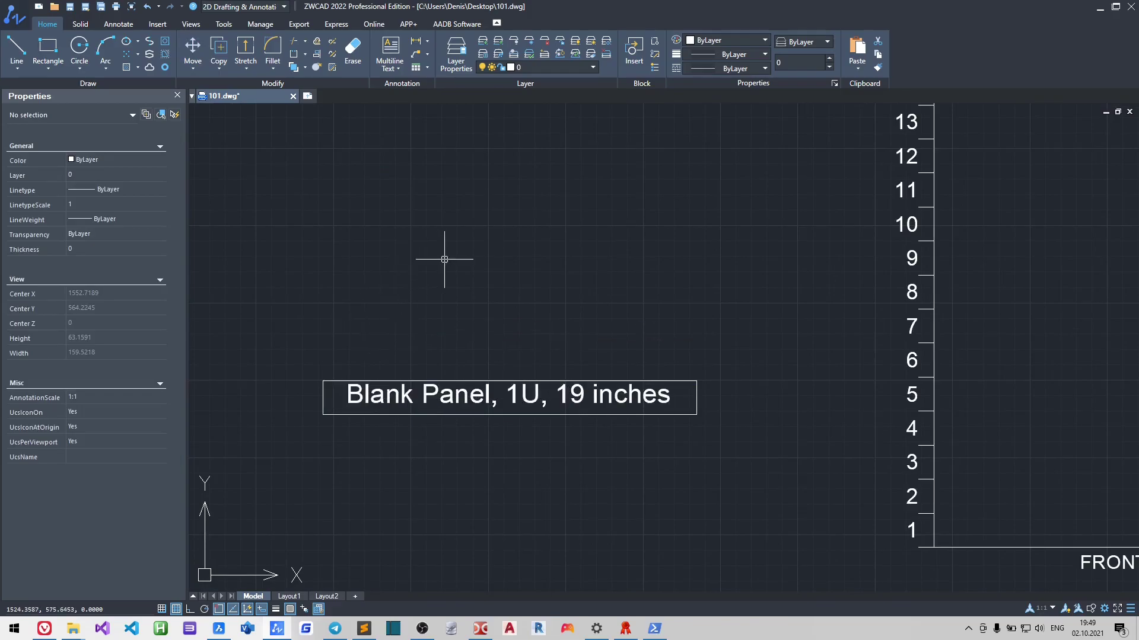
scroll(445, 257, "down", 6)
mouse_move(452, 298)
middle_mouse_down()
mouse_move(579, 343)
mouse_move(571, 367)
mouse_move(589, 348)
mouse_move(634, 365)
mouse_move(625, 370)
middle_mouse_up()
scroll(529, 348, "down", 2)
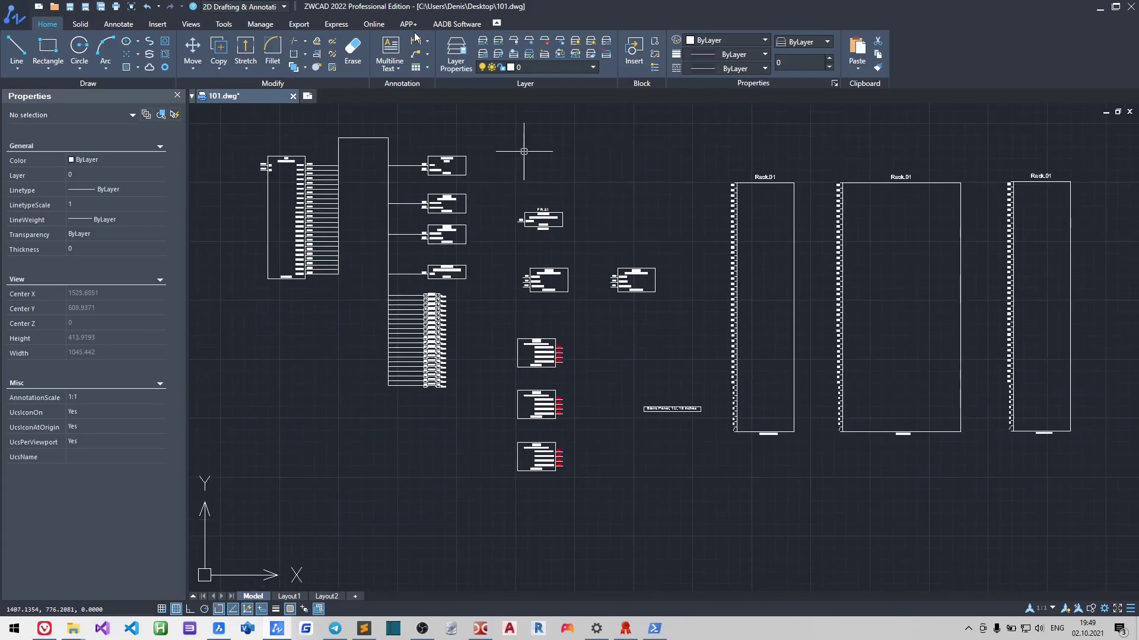
Use Fill Rack on Rack.01, with Front and Side views, to add FR.01 from unit 1
left_click(454, 24)
left_click(96, 50)
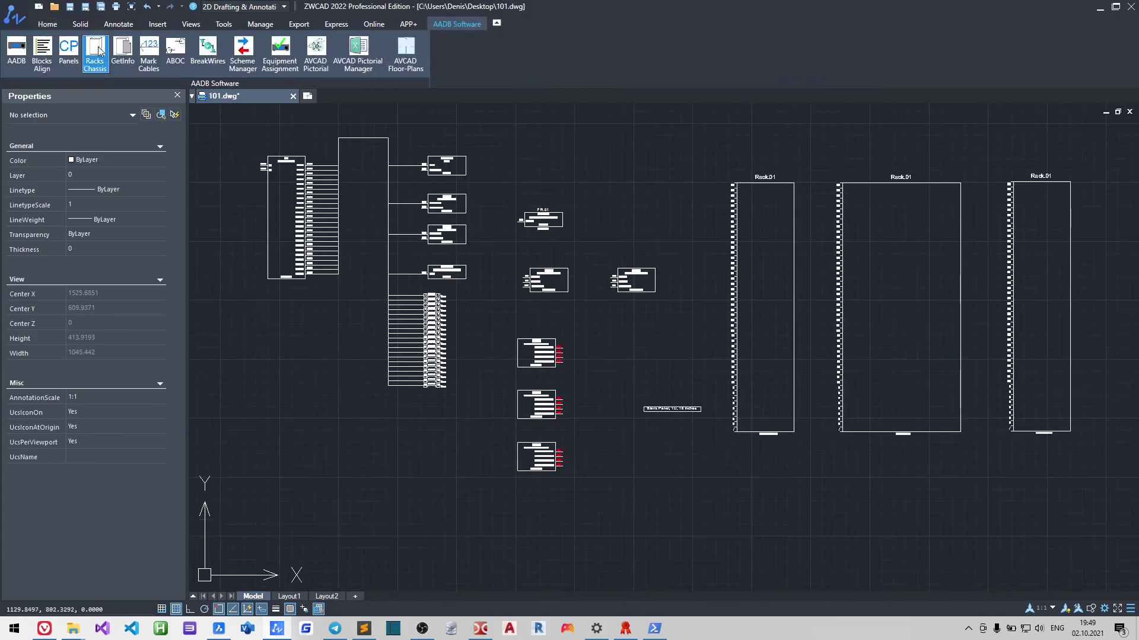
left_click(526, 209)
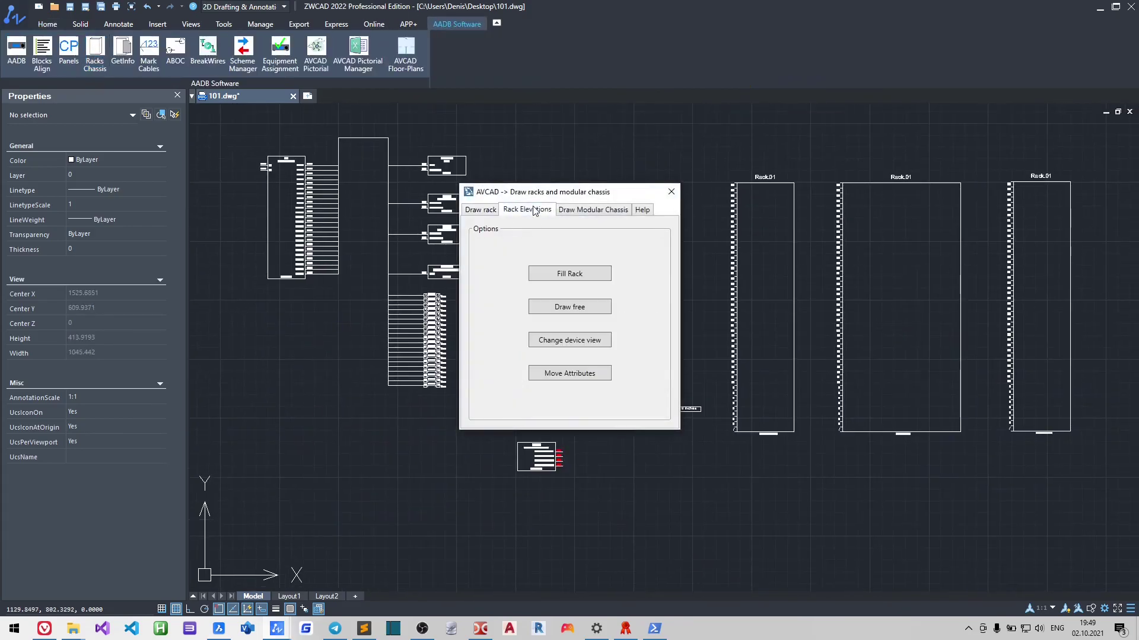
left_click(561, 274)
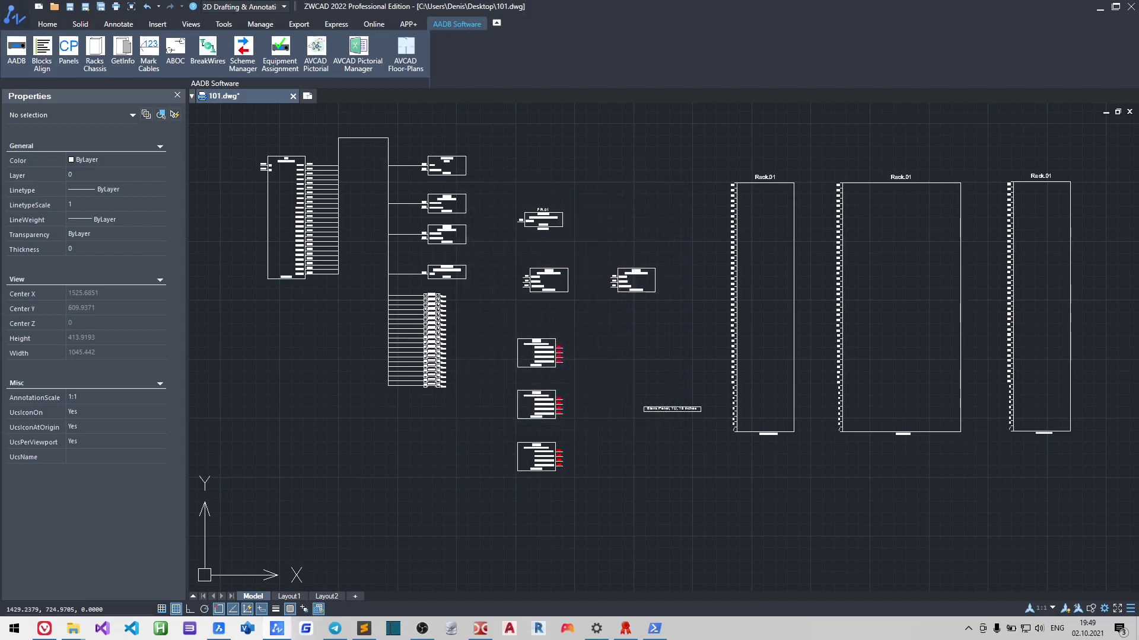
left_click(521, 207)
left_click(516, 404)
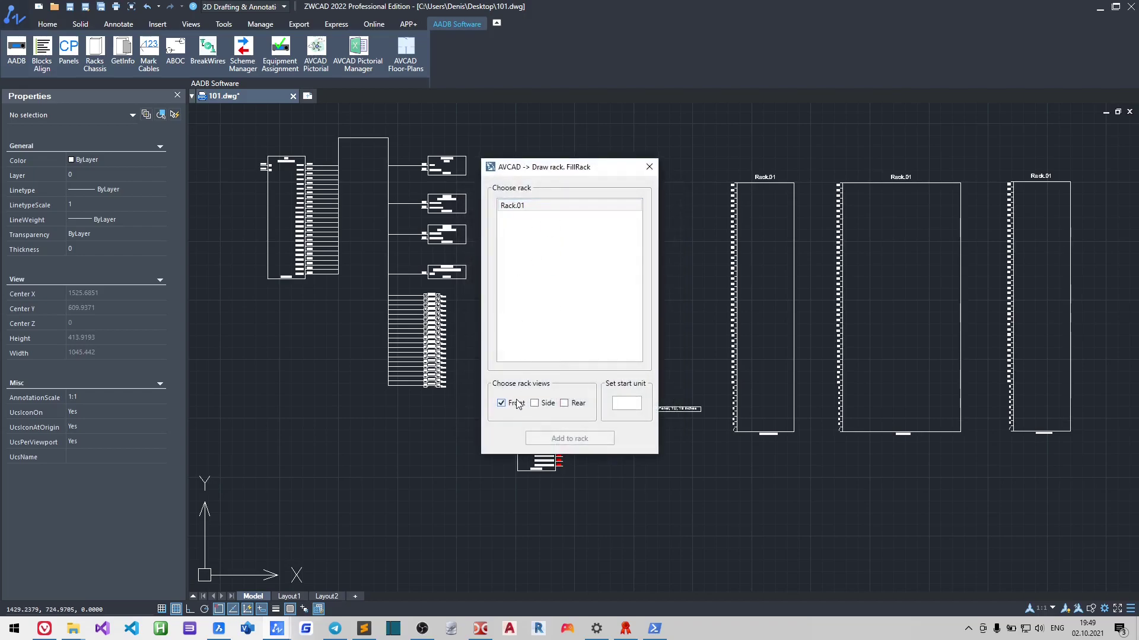
left_click(535, 404)
left_click(629, 402)
type("1")
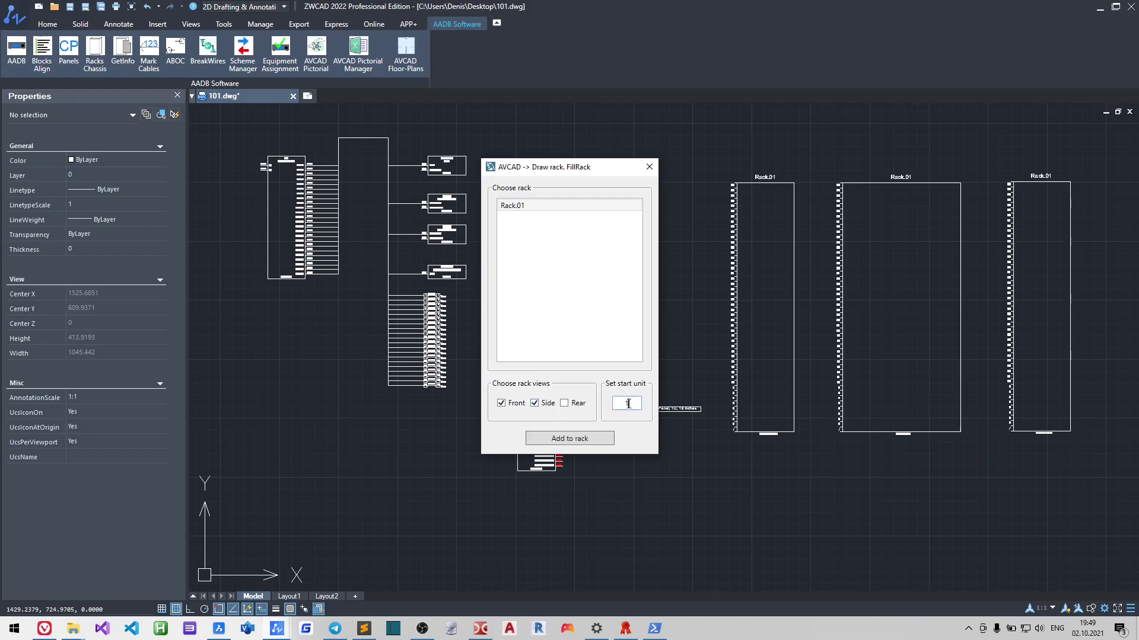
left_click(582, 438)
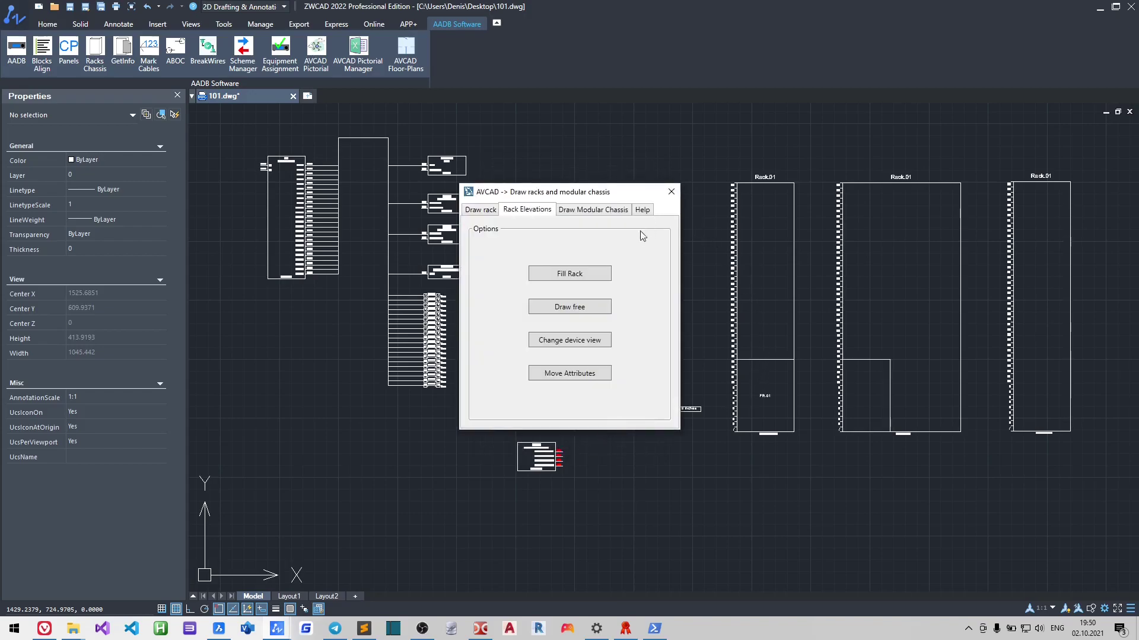
Place AMP.03 (Front, 0 degree) just above FR.01 in Rack.01
left_click(570, 307)
scroll(569, 323, "up", 4)
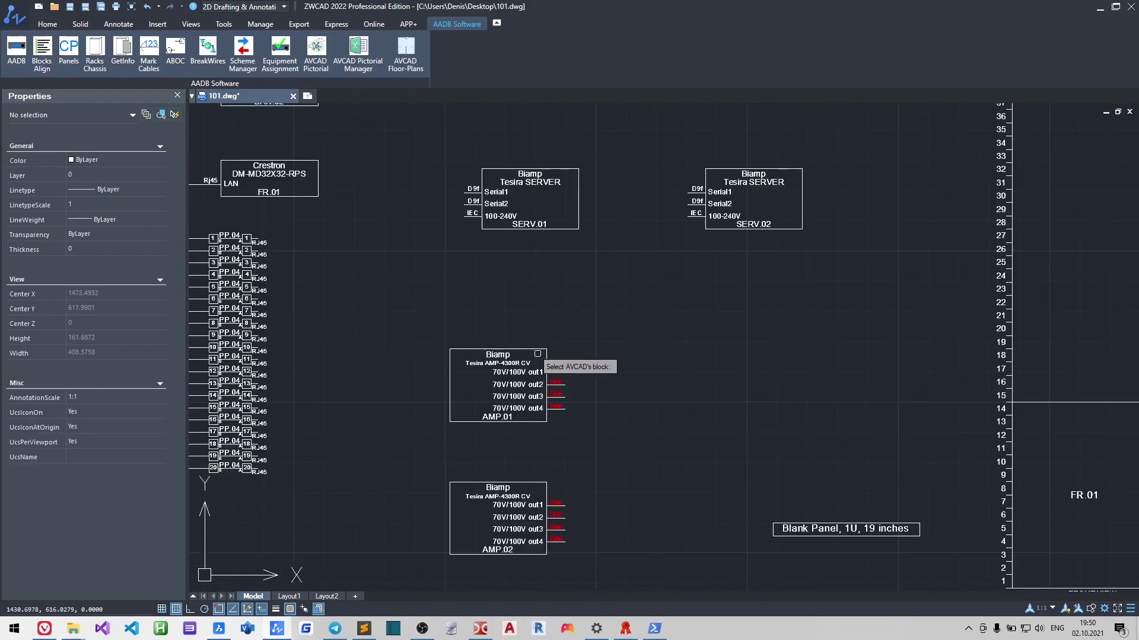
middle_click_drag(630, 339, 518, 191)
left_click(406, 465)
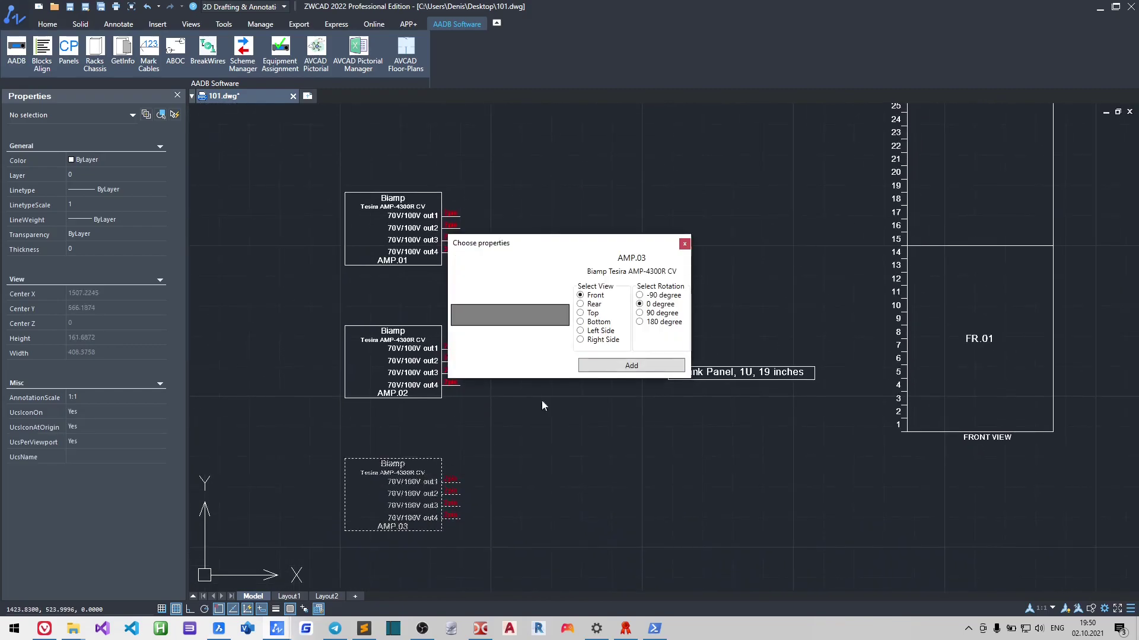
left_click(617, 365)
middle_click_drag(888, 205, 539, 371)
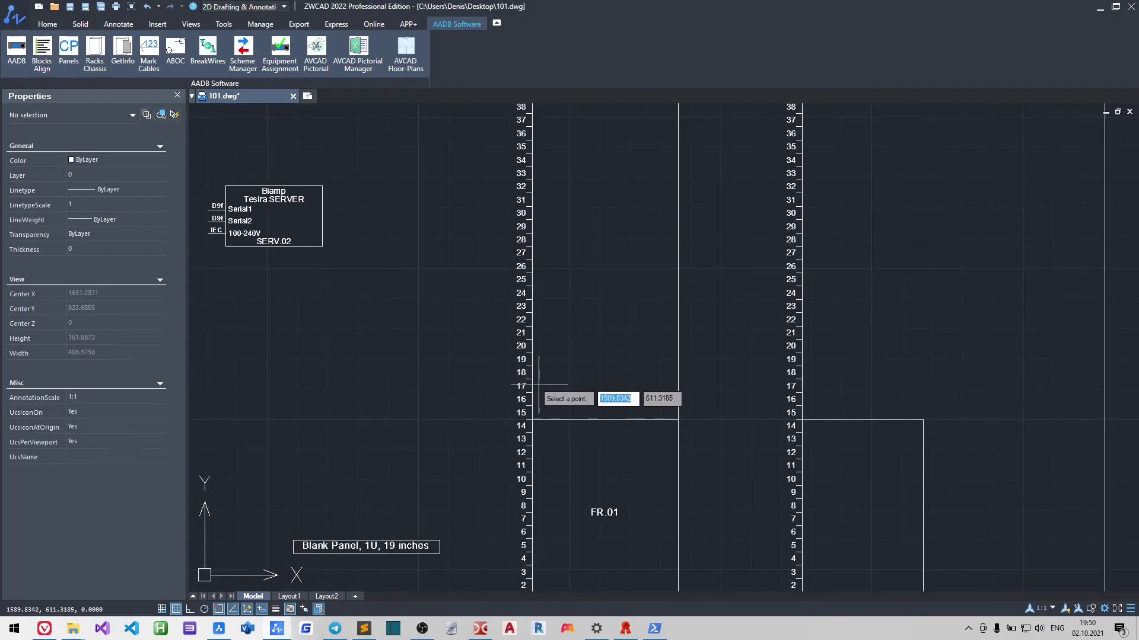
left_click(532, 400)
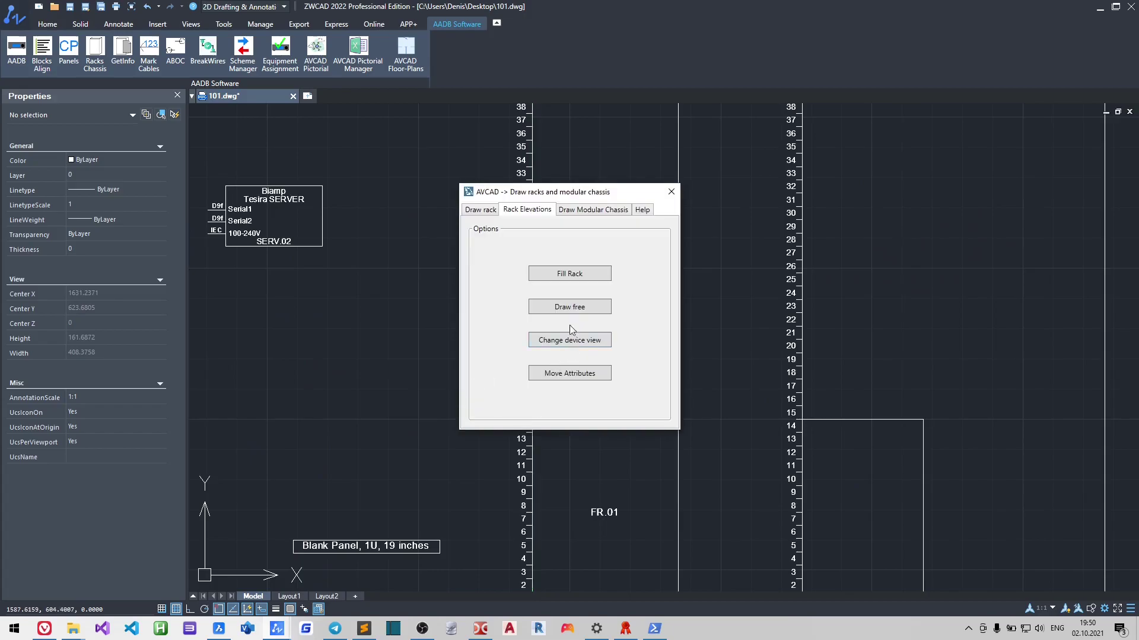
Place AMP.02 at rack units 19–20
left_click(570, 307)
scroll(584, 285, "up", 3)
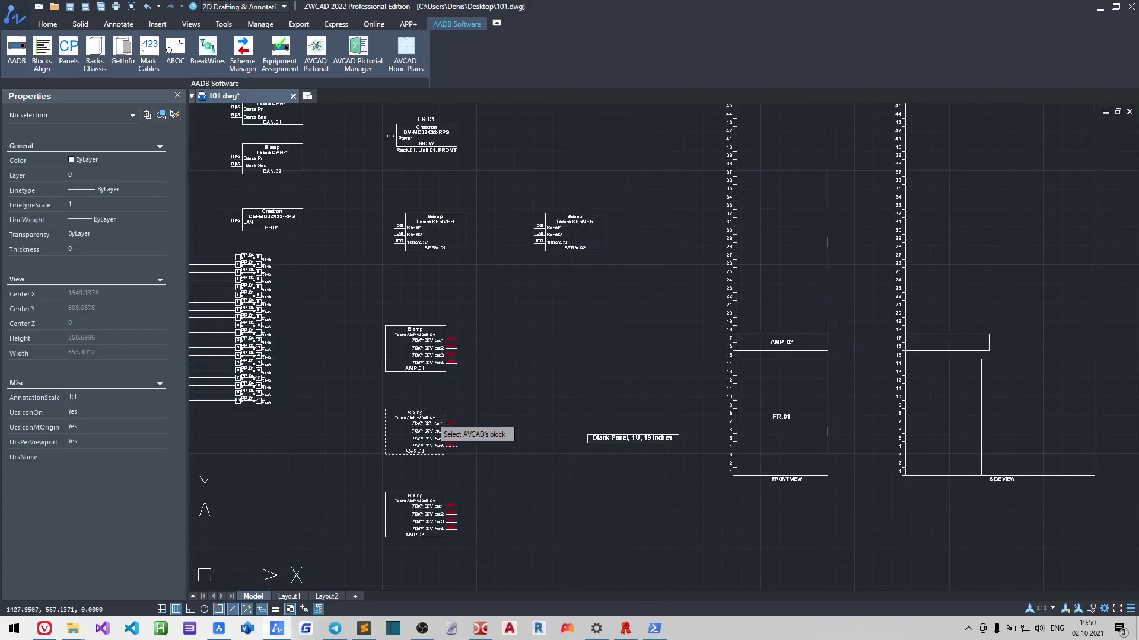
left_click(416, 432)
left_click(610, 367)
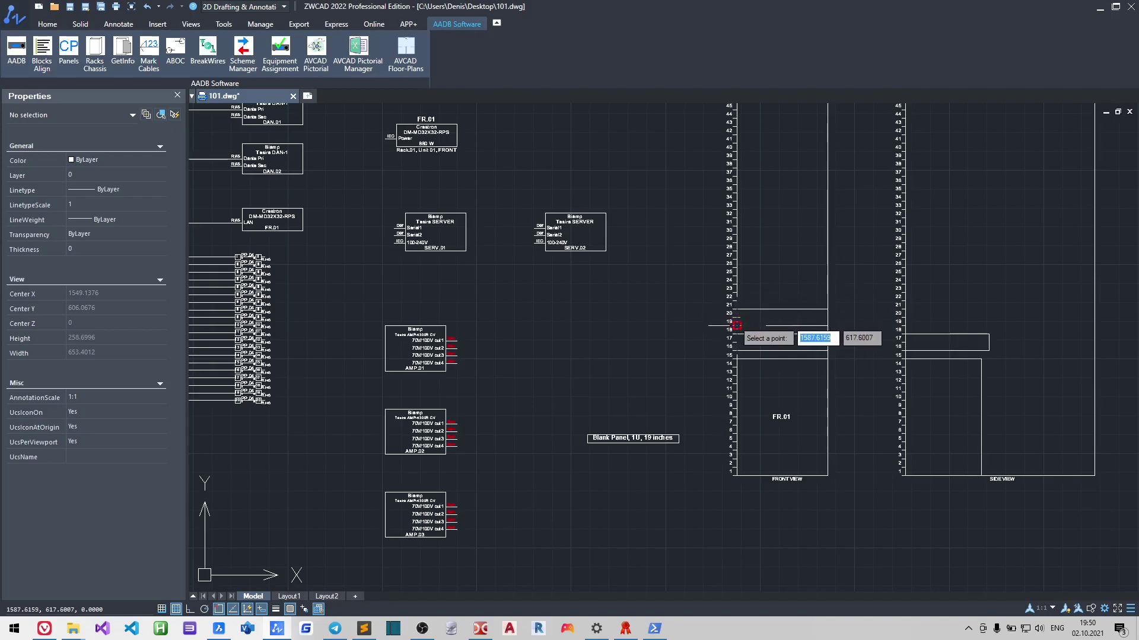
left_click(737, 326)
Place AMP.01 at rack units 22–23
left_click(569, 307)
left_click(450, 356)
left_click(606, 364)
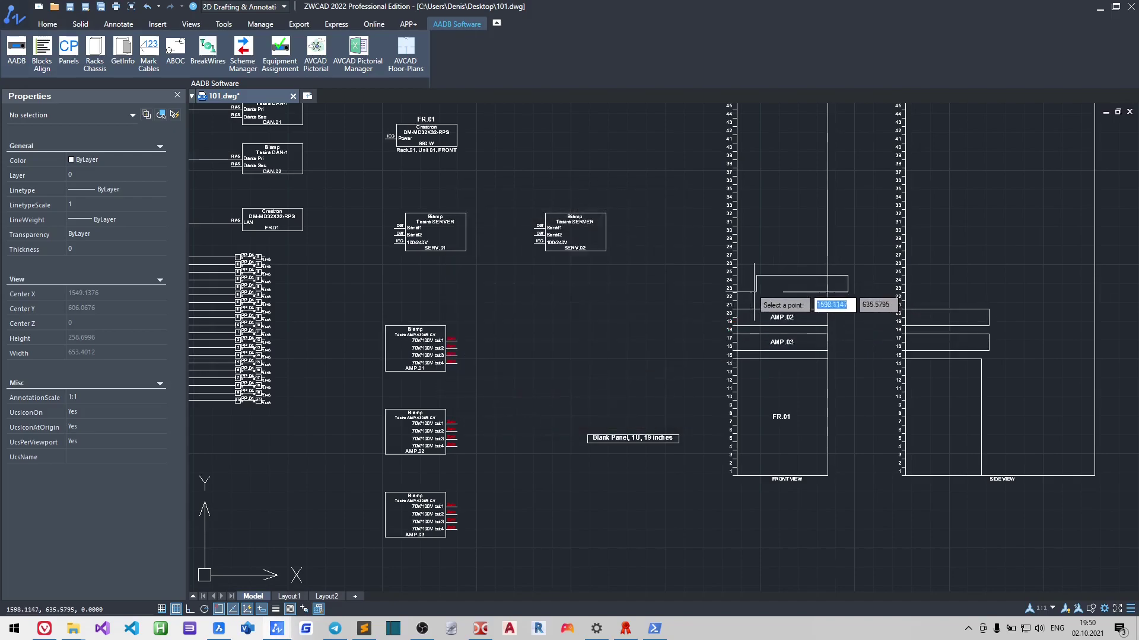
left_click(736, 300)
Place server SERV.02 at rack units 25–27
left_click(571, 305)
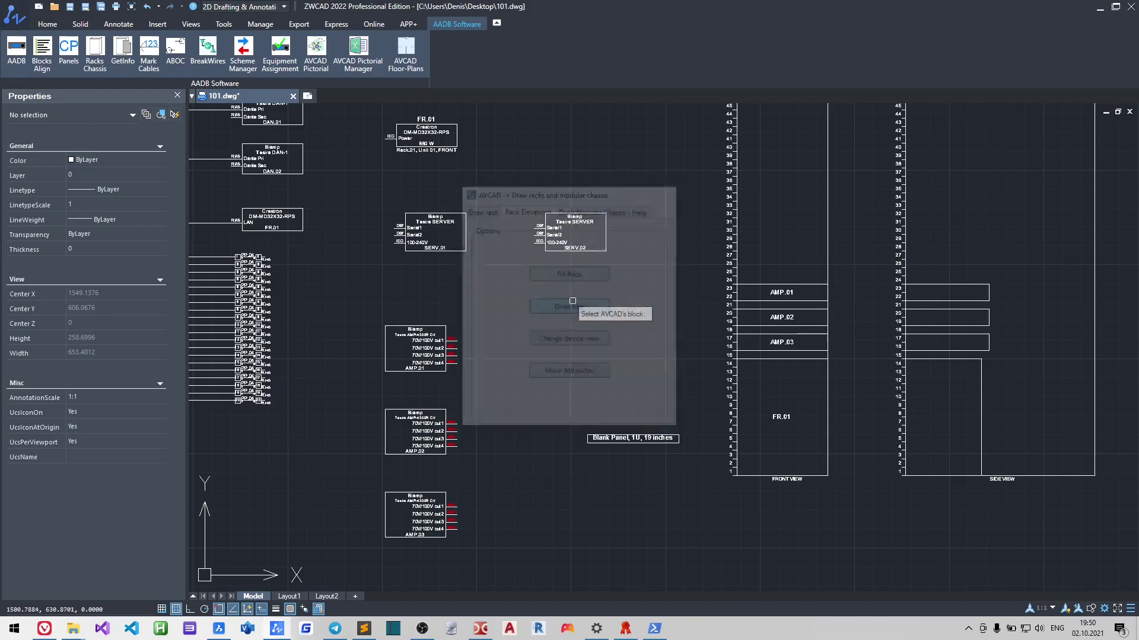
left_click(546, 261)
left_click(646, 367)
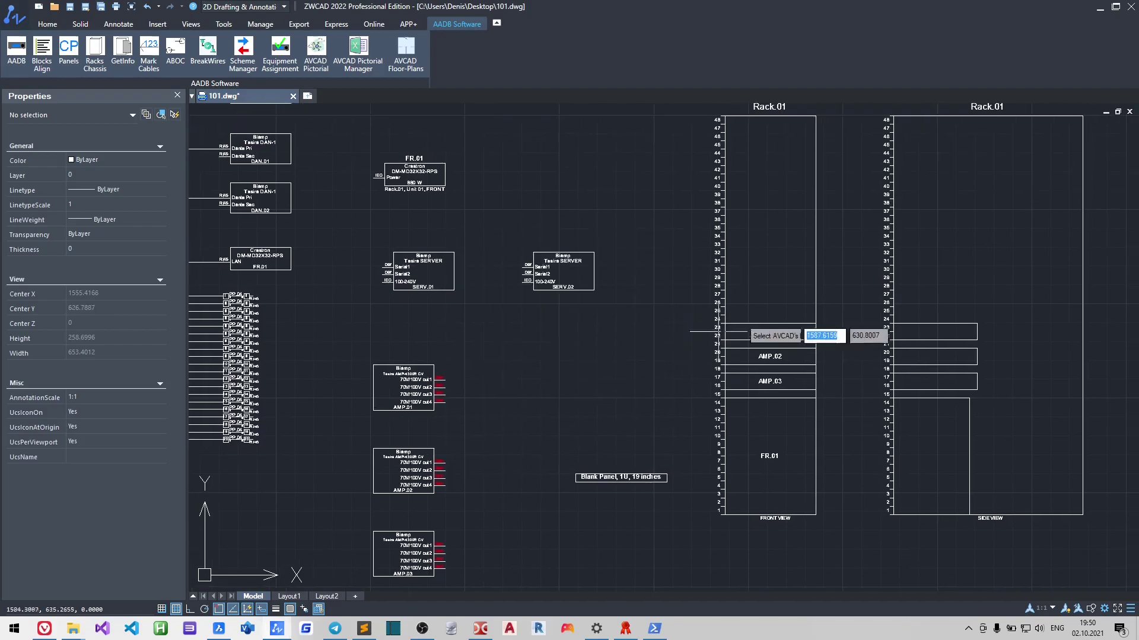
left_click(719, 316)
Place server SERV.01 at rack units 29–31
left_click(569, 306)
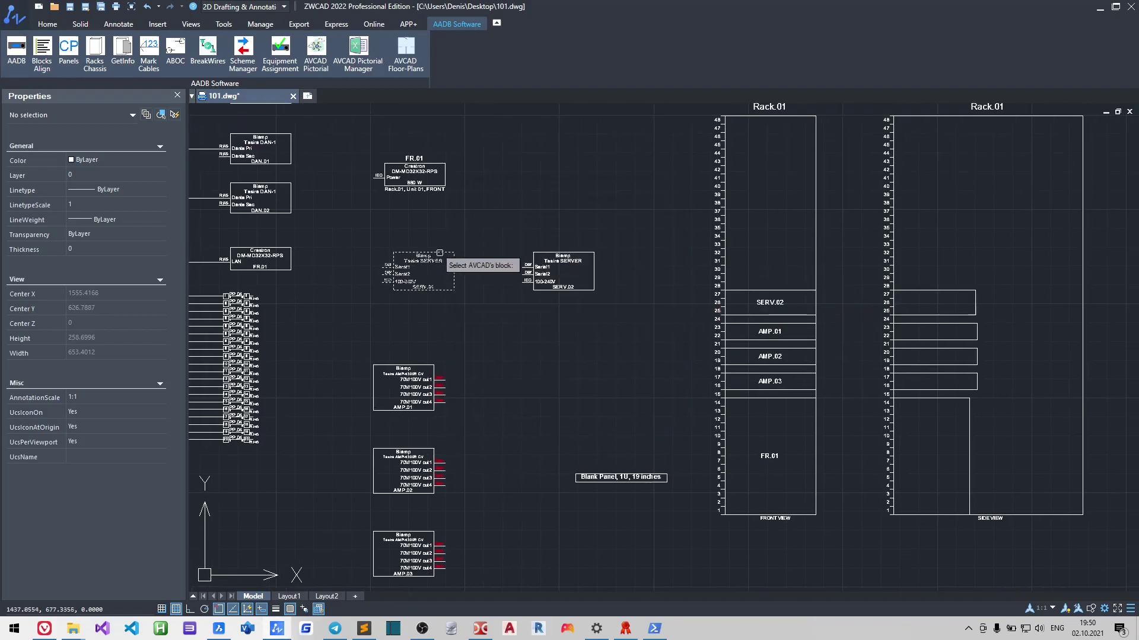
left_click(433, 257)
left_click(646, 368)
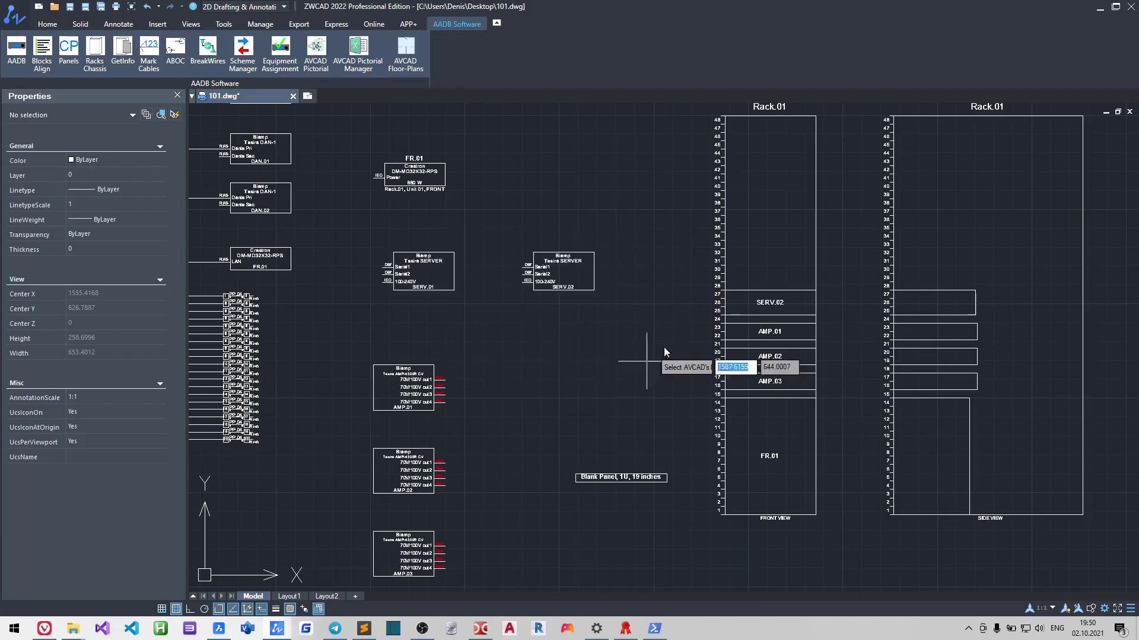
left_click(725, 282)
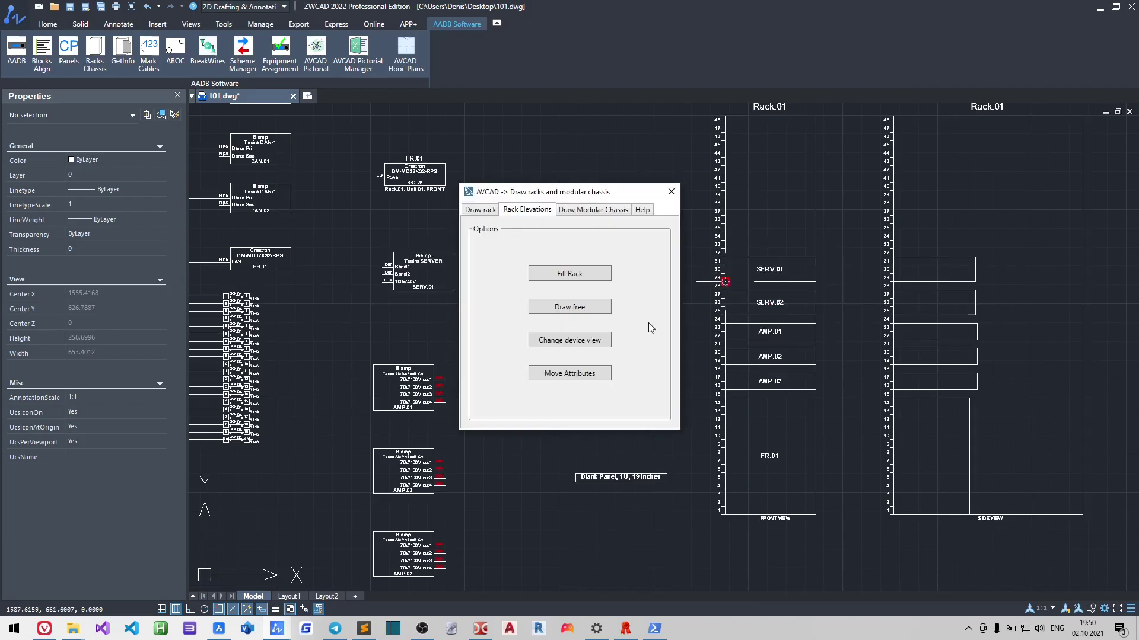
Place the CS.01 Crestron AV3 block above SERV.01
left_click(554, 307)
scroll(404, 208, "down", 2)
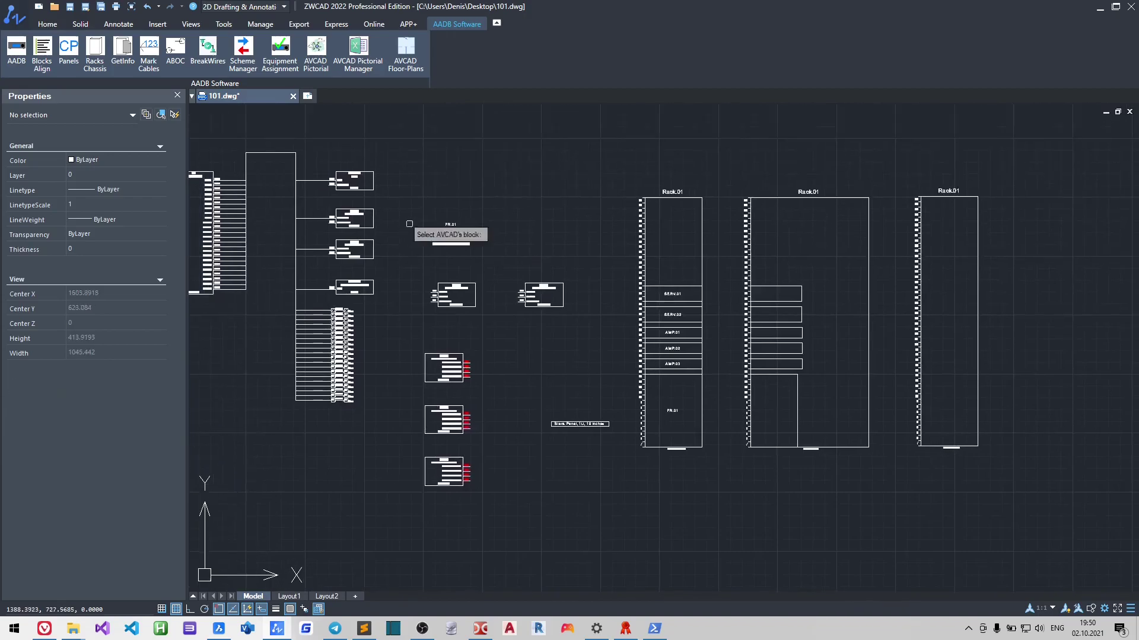
scroll(427, 196, "up", 5)
left_click(346, 156)
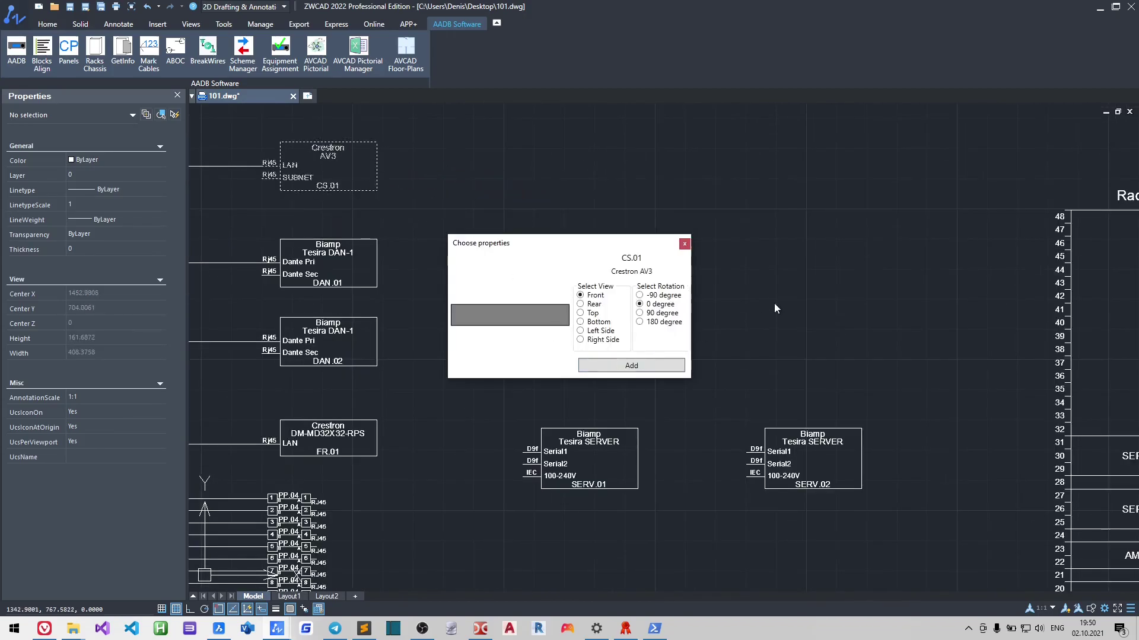
left_click(663, 371)
scroll(445, 262, "down", 2)
scroll(593, 332, "up", 4)
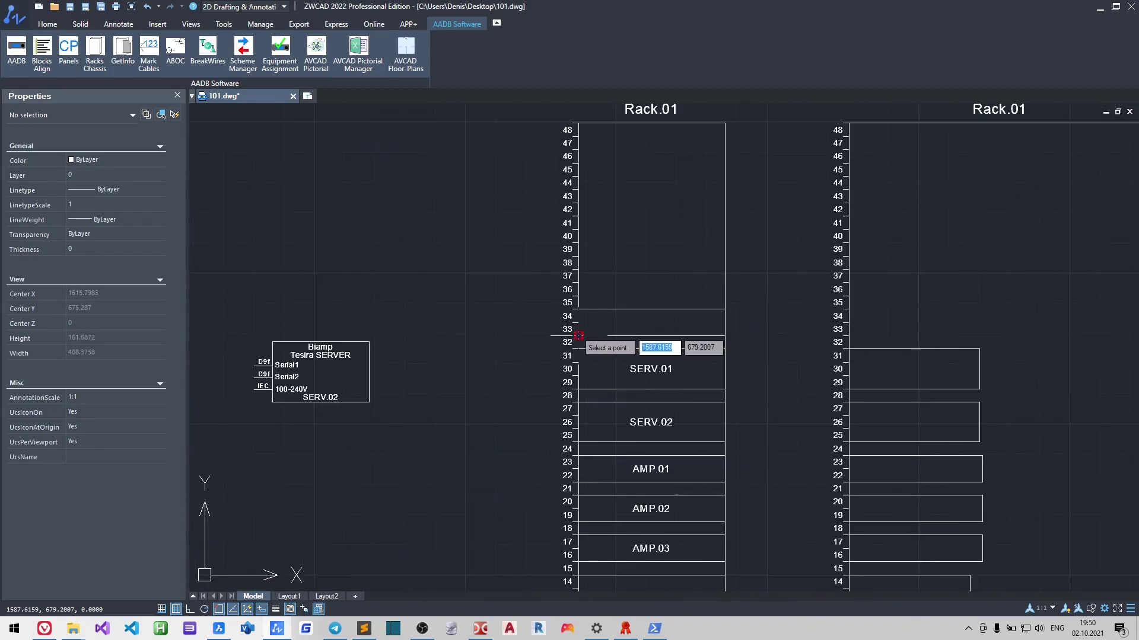
left_click(557, 343)
Start a rack fill and window-select the PP and TP patch panels
left_click(571, 273)
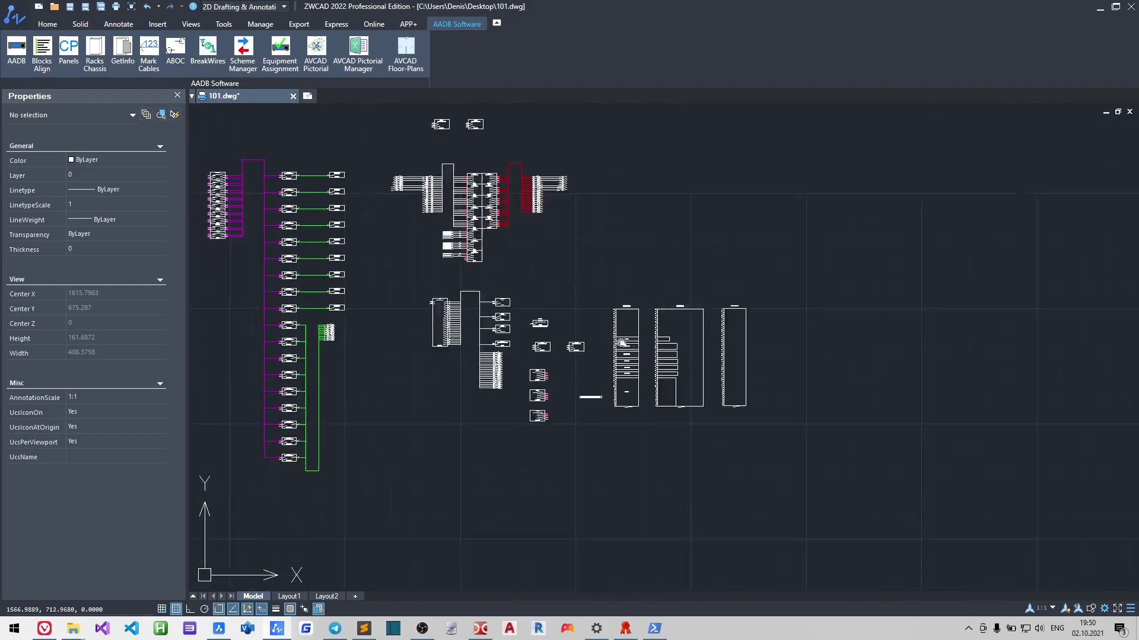
scroll(572, 255, "down", 2)
scroll(478, 254, "up", 6)
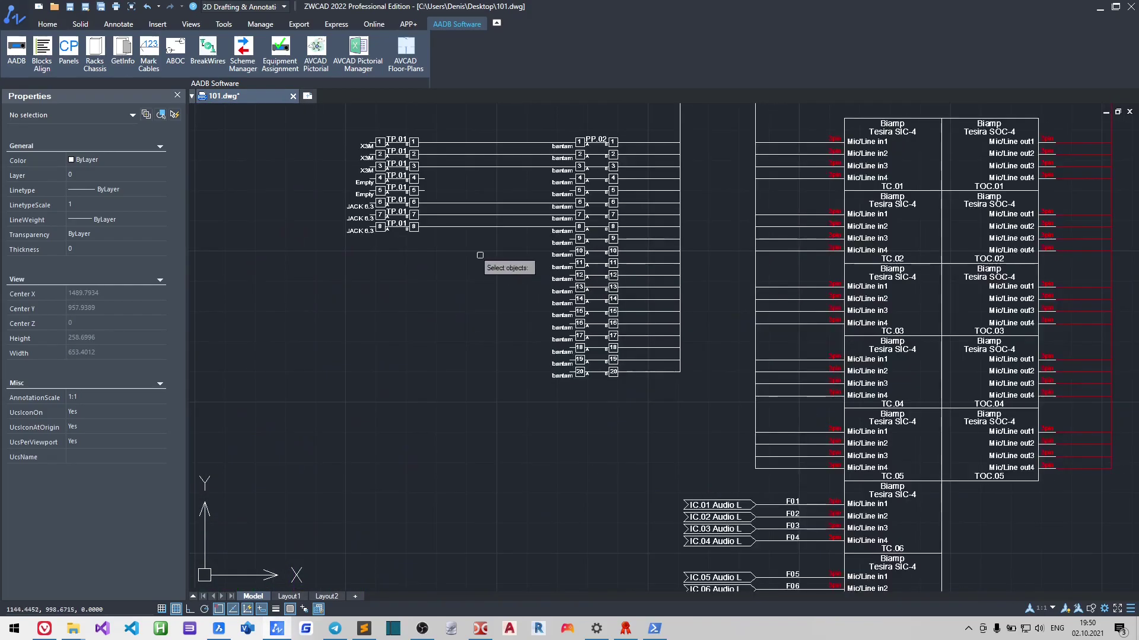
left_click(387, 240)
left_click(587, 381)
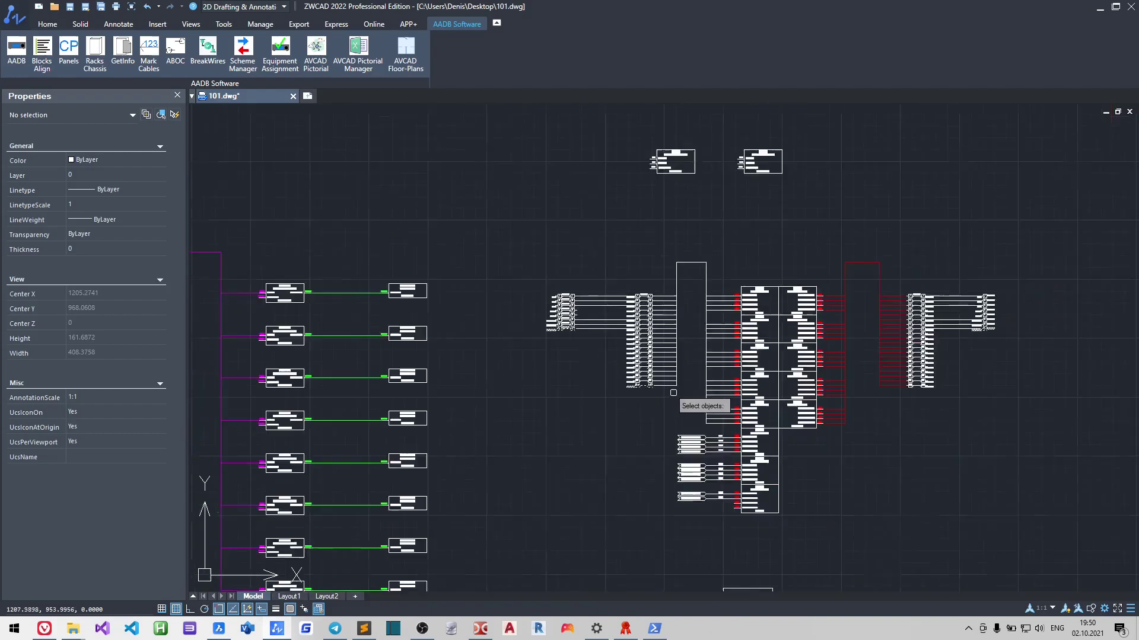
scroll(684, 346, "up", 4)
scroll(742, 349, "down", 10)
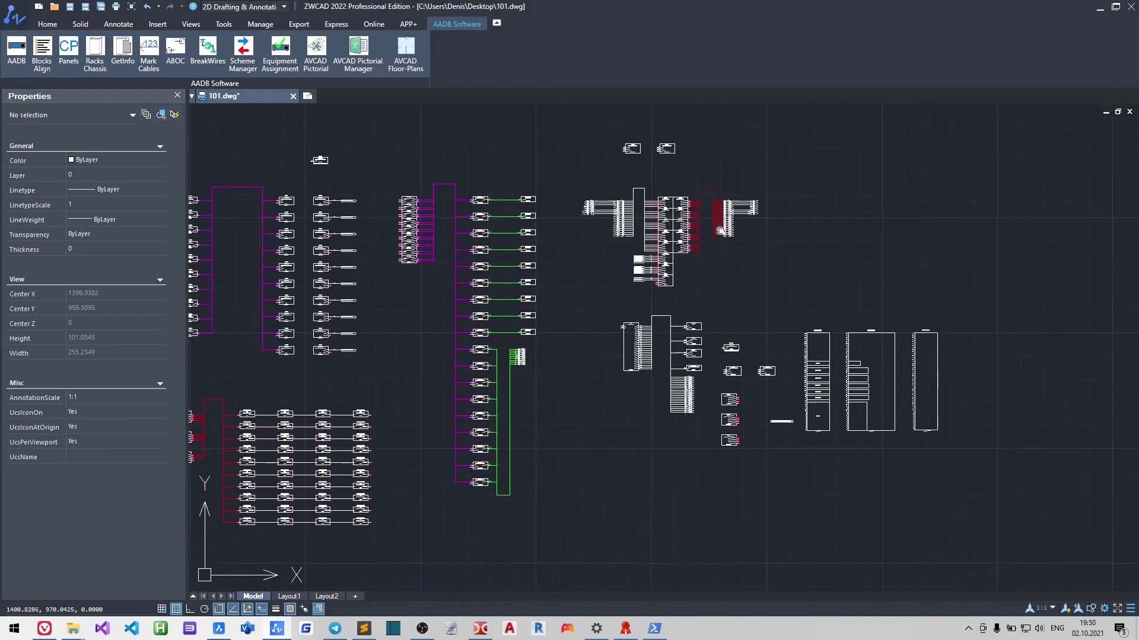
scroll(558, 341, "up", 5)
scroll(712, 303, "down", 5)
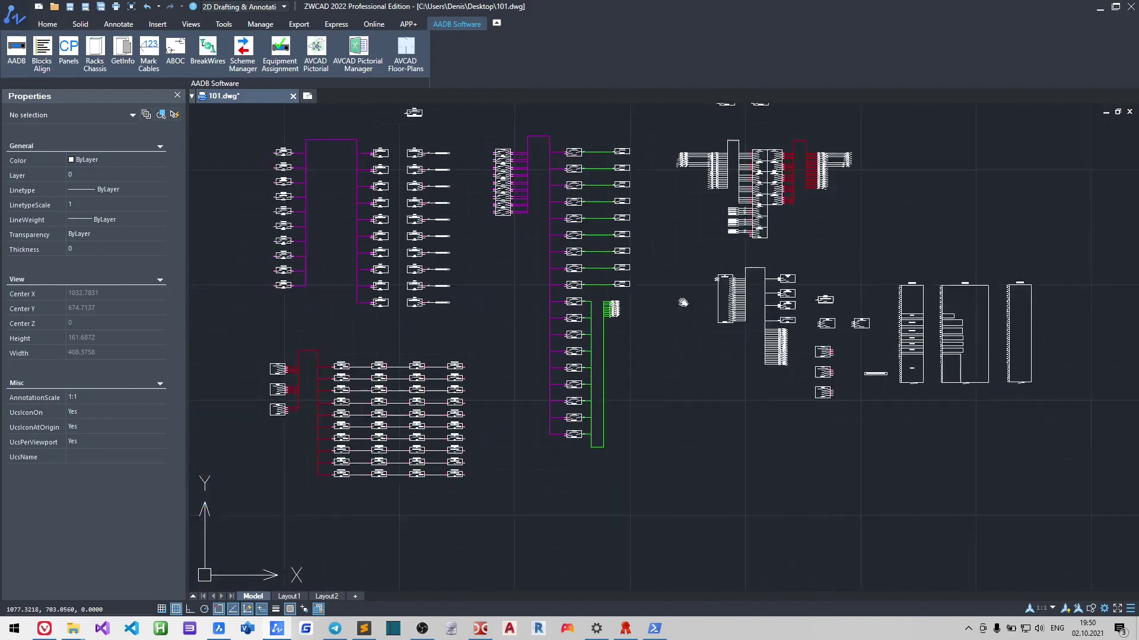
scroll(741, 312, "up", 3)
Add the panels to Rack.01's rear view starting at unit 10
left_click(411, 343)
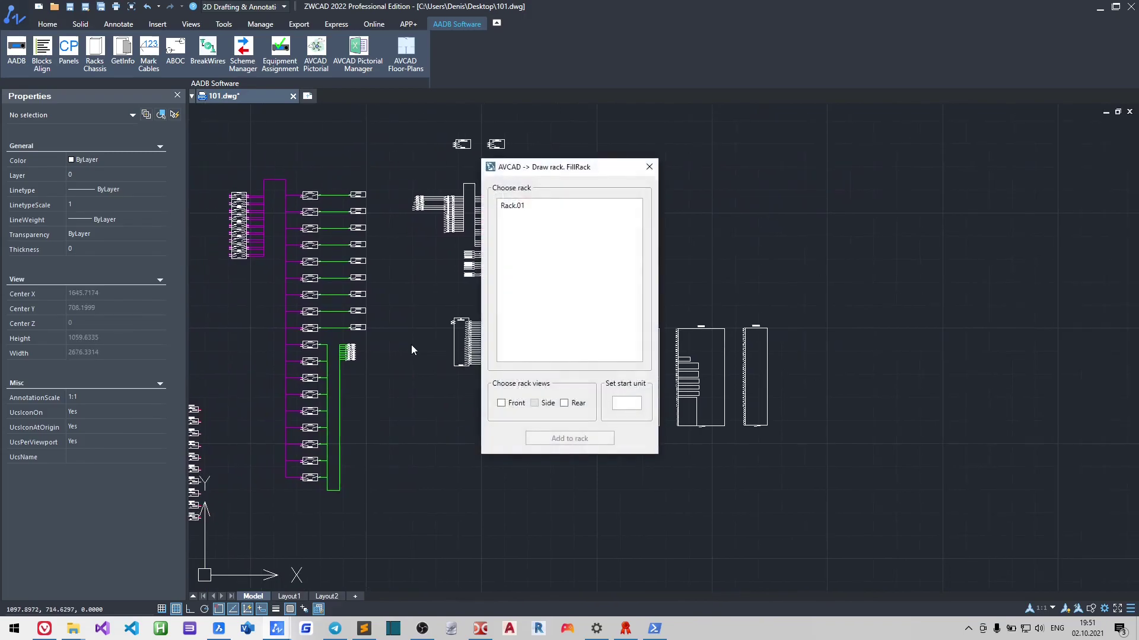
left_click(542, 208)
left_click(563, 404)
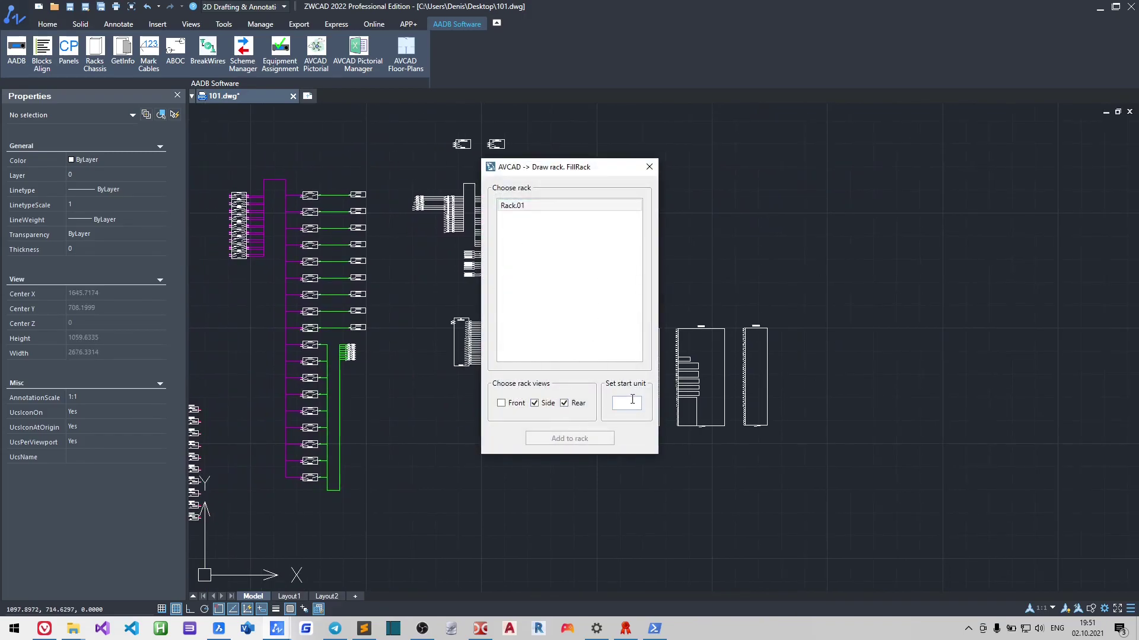
left_click(631, 402)
type("10")
left_click(608, 438)
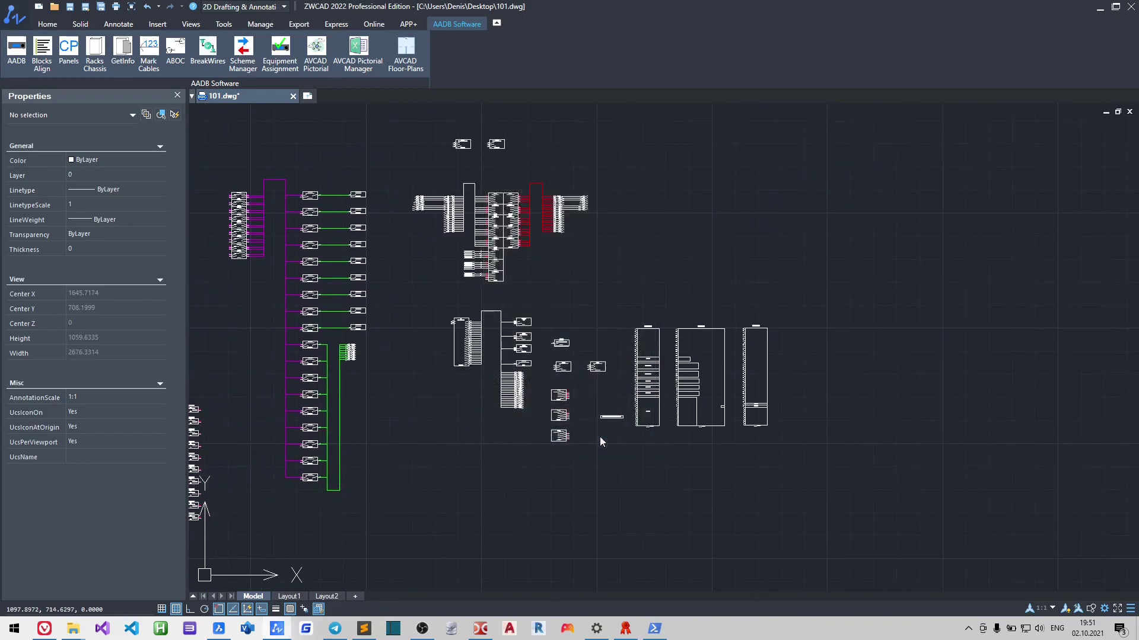
left_click(666, 190)
scroll(721, 416, "up", 5)
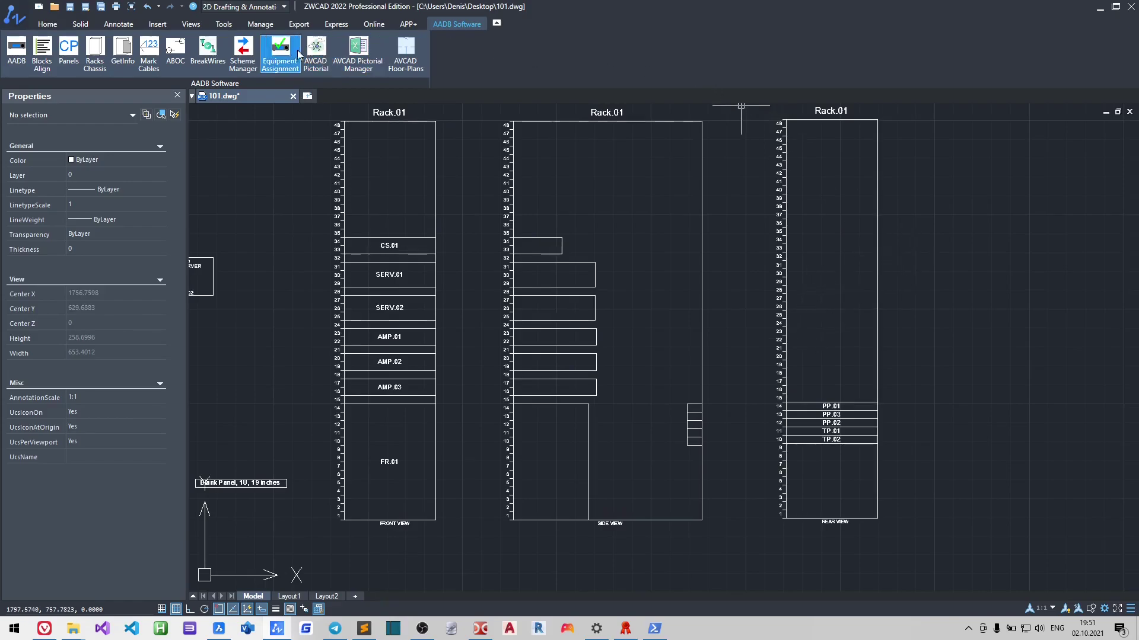
Filter the Scheme Manager list to show only Rack entries
left_click(245, 65)
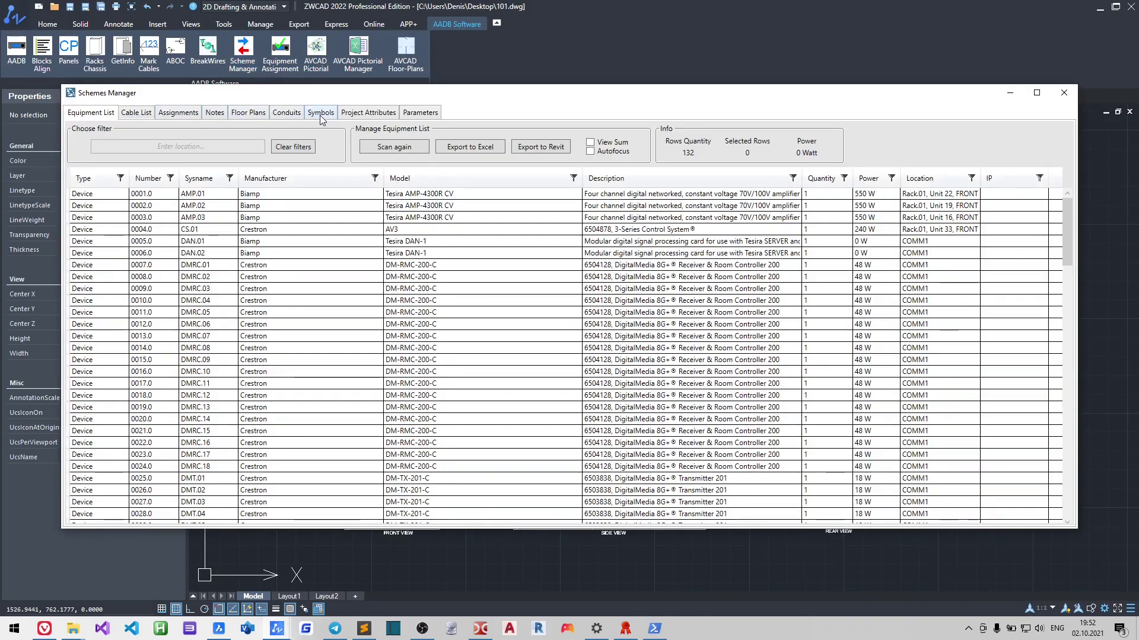
left_click(120, 178)
left_click(88, 196)
scroll(89, 214, "down", 2)
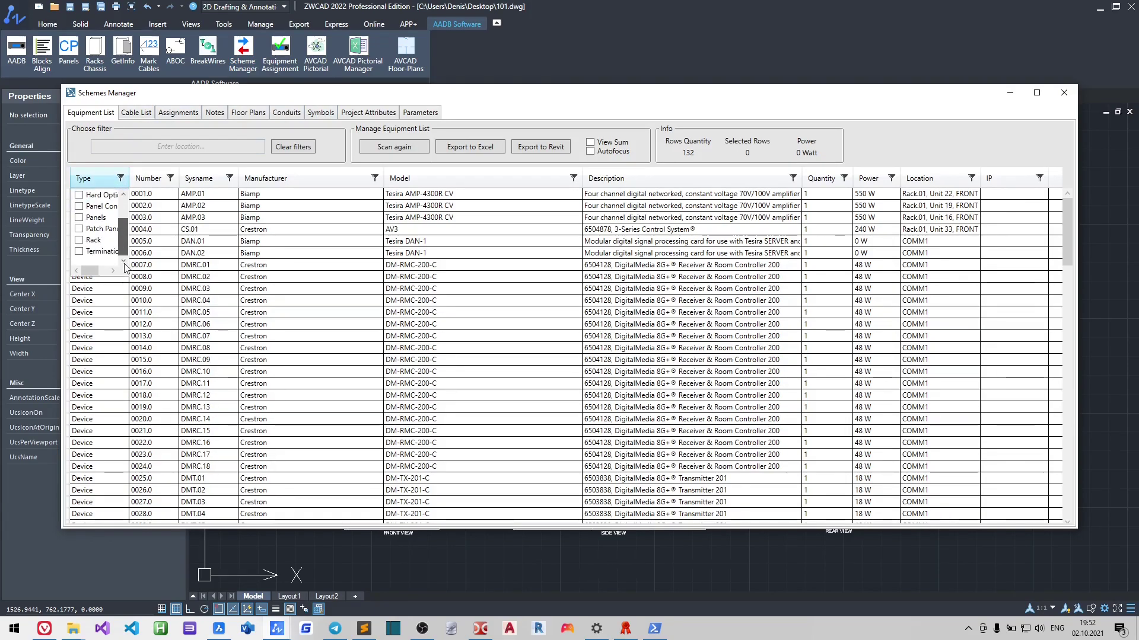
left_click(126, 203)
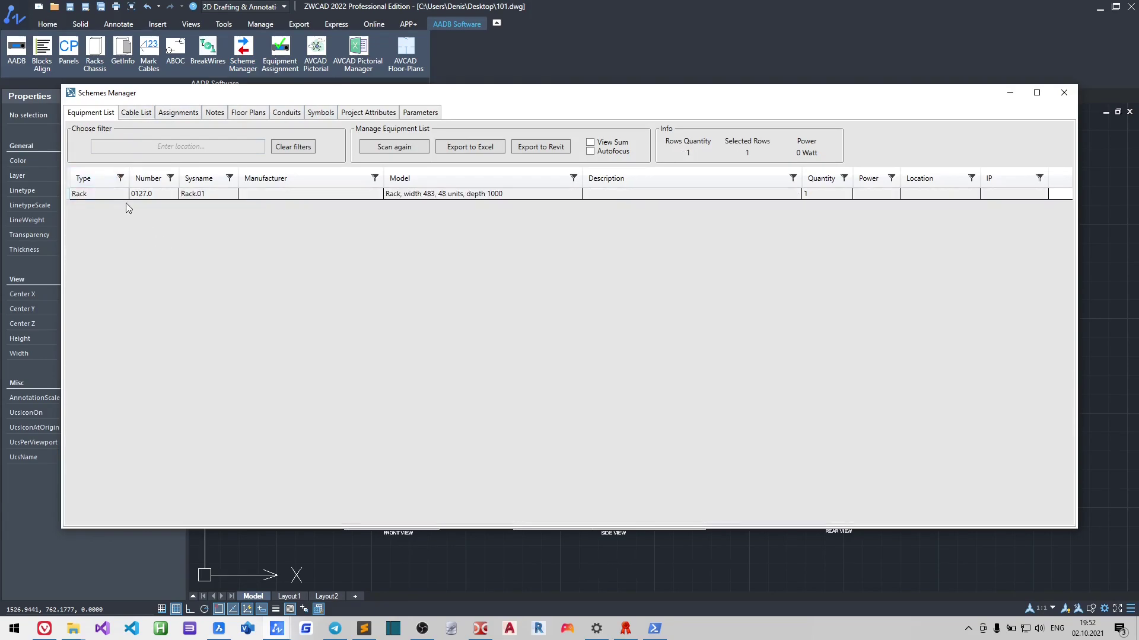
Change Rack.01's properties to 35 units and 600 mm depth, confirming the change
right_click(126, 196)
left_click(173, 252)
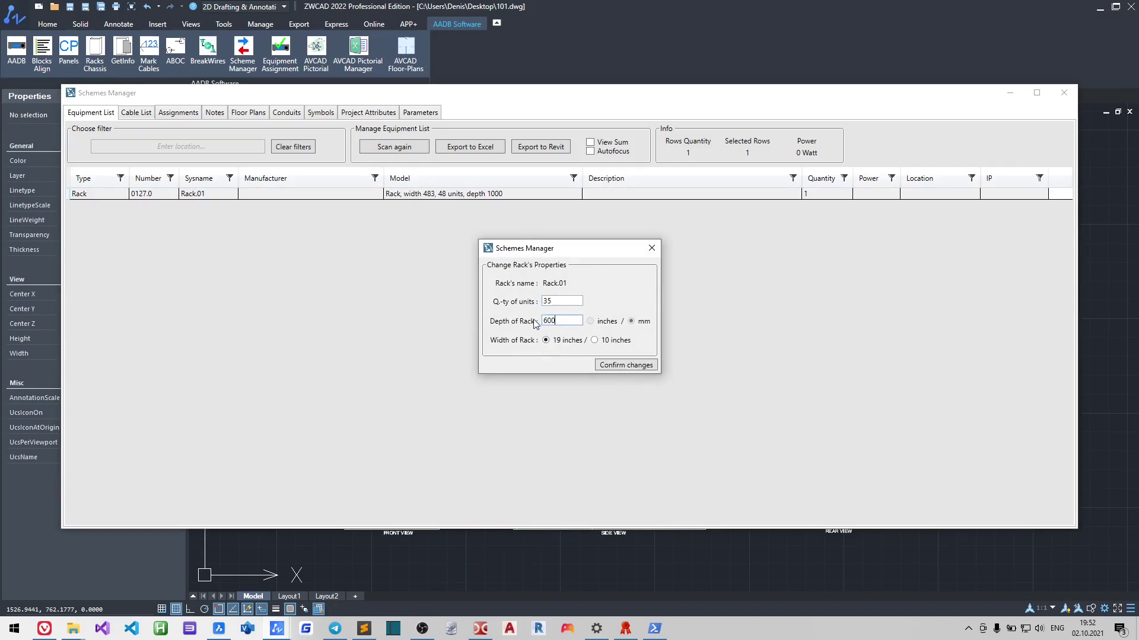
left_click(621, 370)
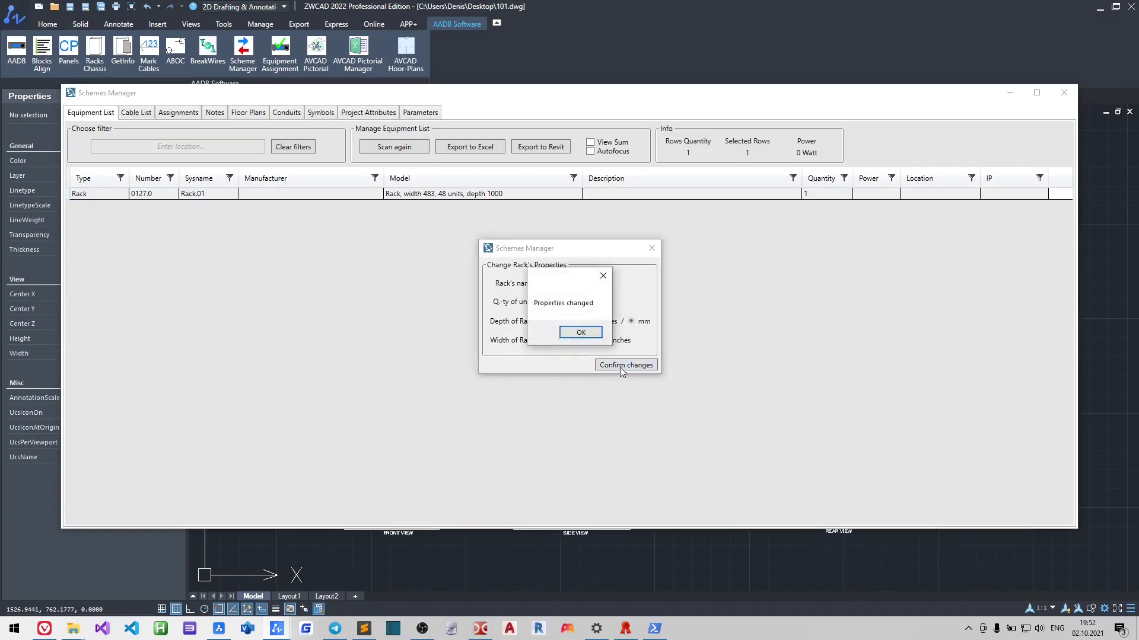
left_click(580, 333)
Move the five panel blocks by their bottom-right corner onto the side view's back line
left_click(652, 248)
left_click(1064, 92)
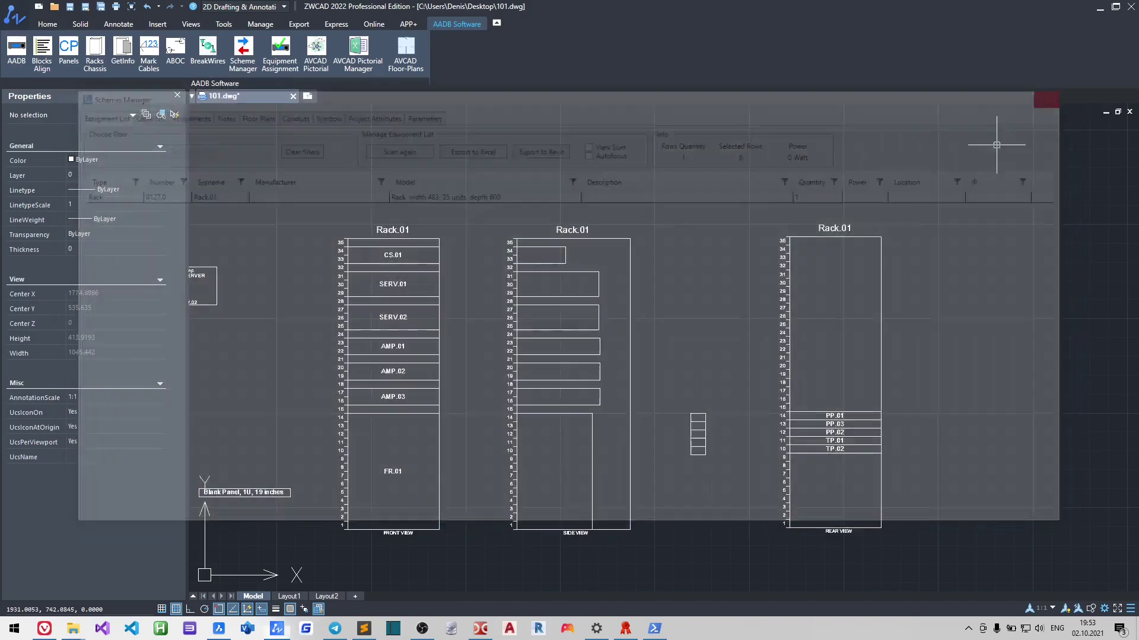
scroll(705, 468, "up", 4)
left_click(788, 445)
left_click(640, 286)
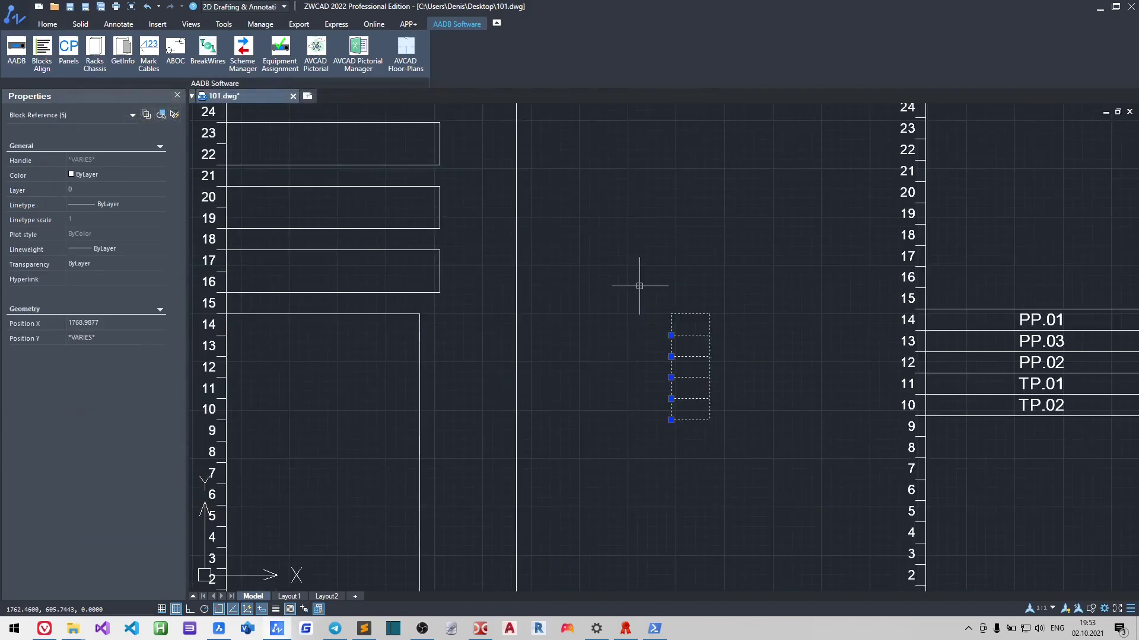
left_click(48, 25)
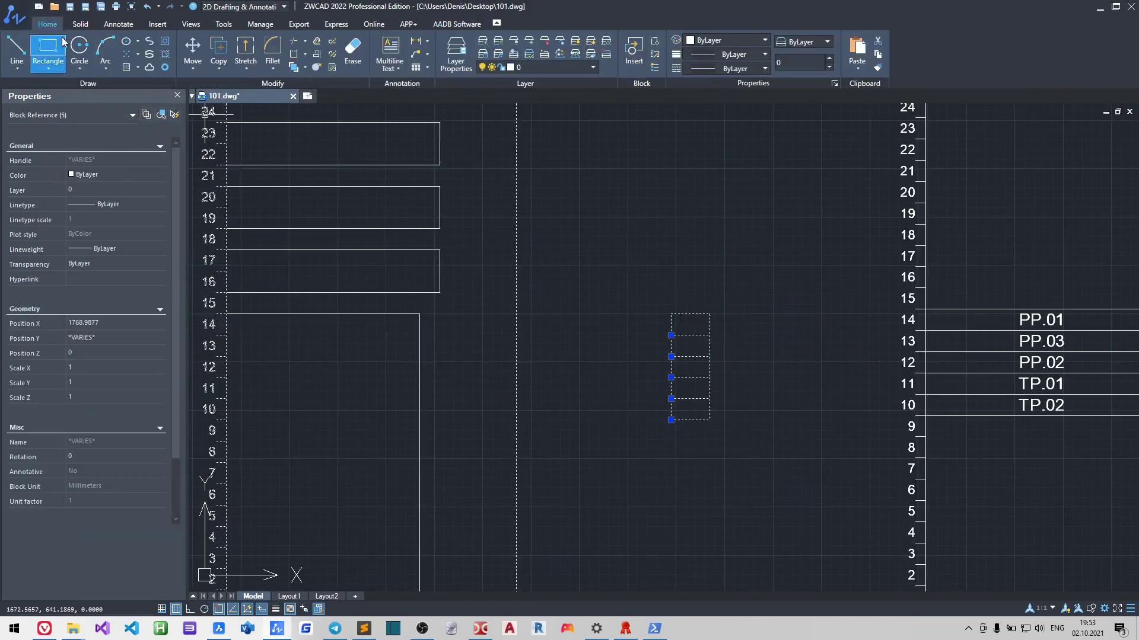
left_click(193, 47)
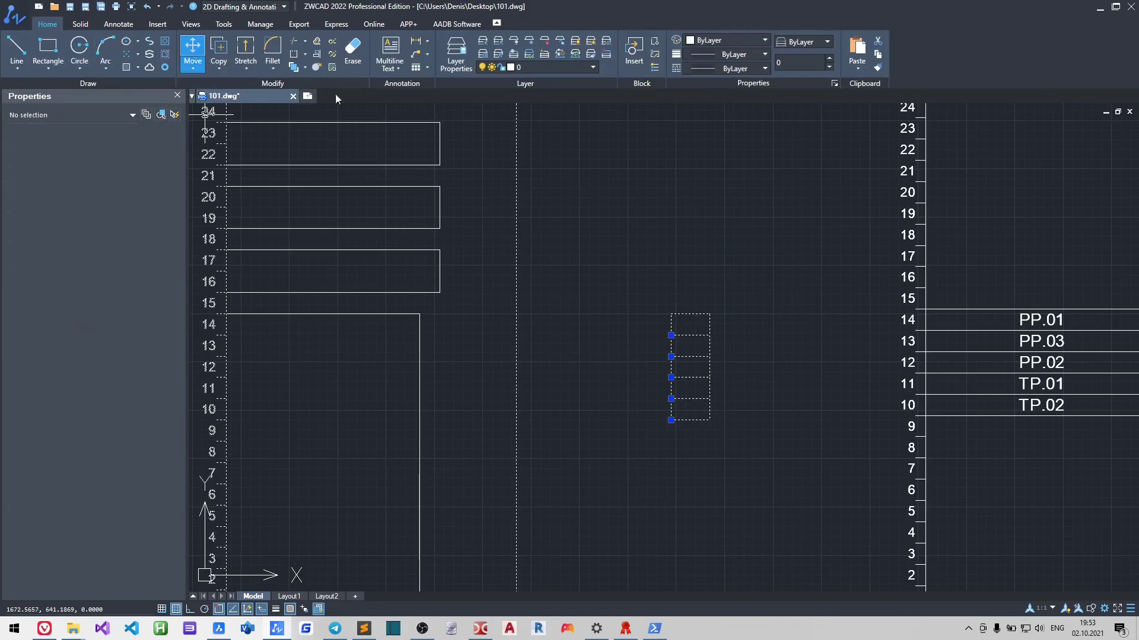
left_click(710, 421)
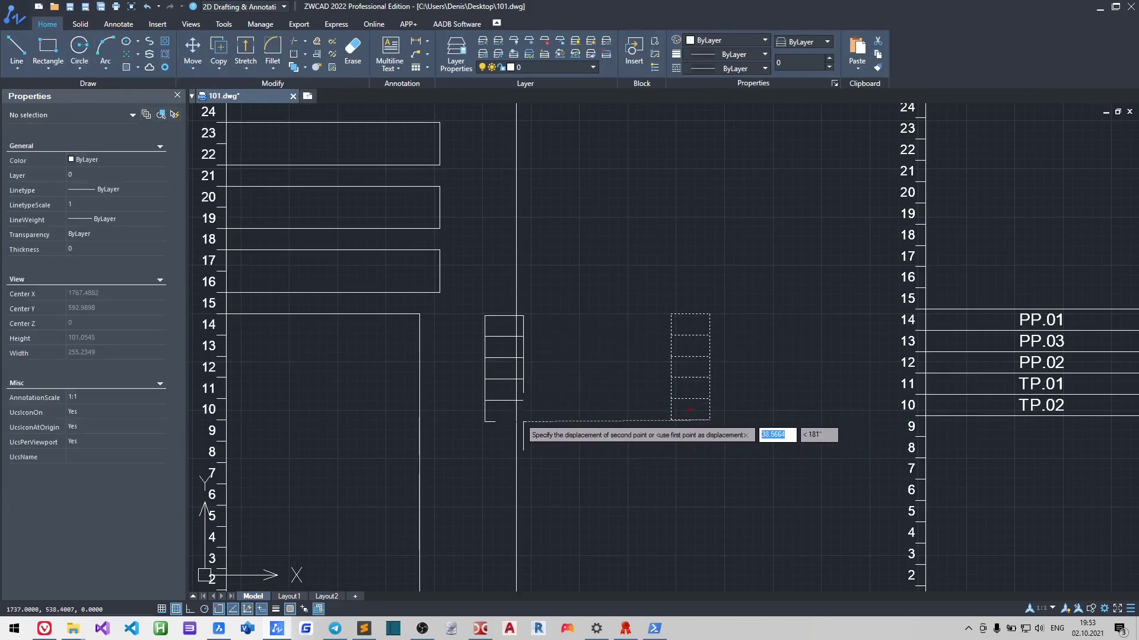
left_click(516, 420)
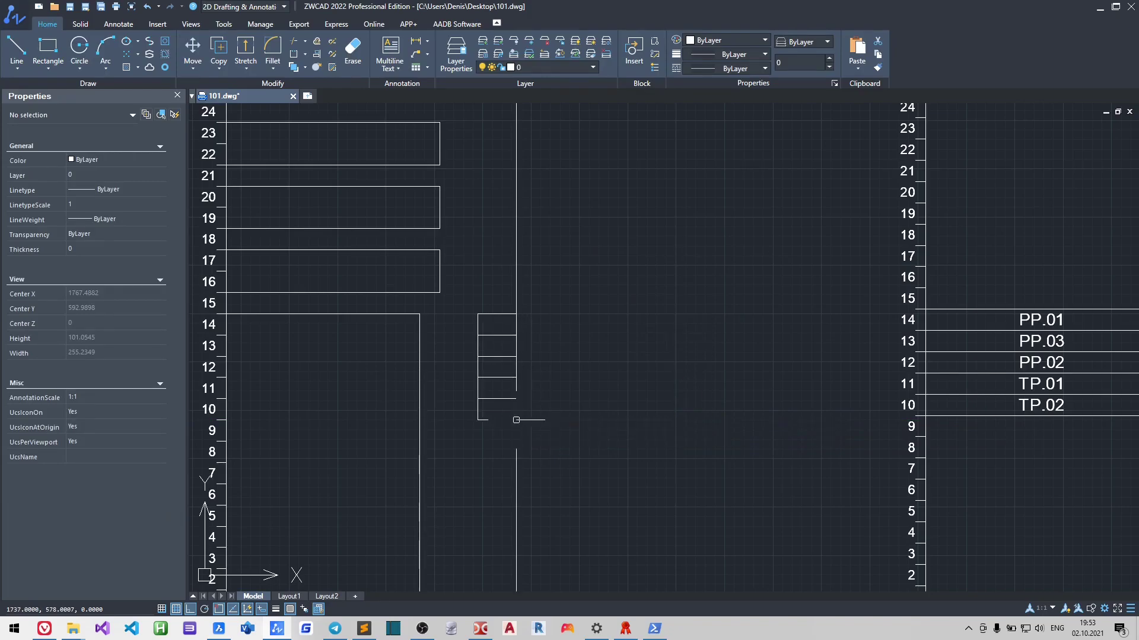
scroll(617, 391, "down", 7)
scroll(638, 394, "up", 4)
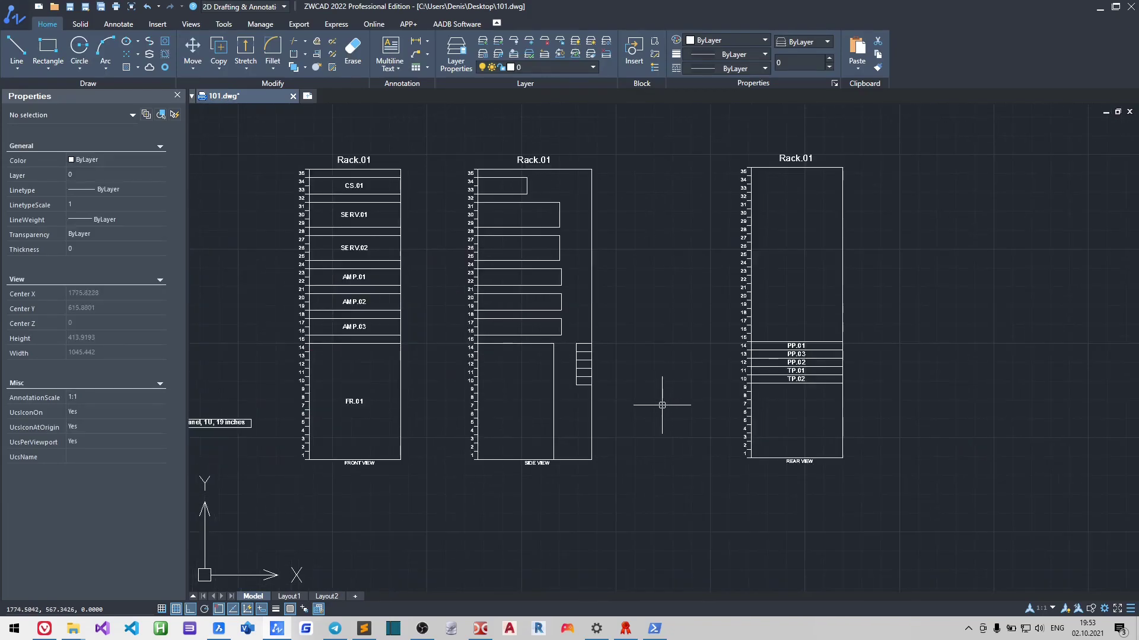
Generate Rack.01's GetInfo contents table and place it below the three rack views
left_click(458, 25)
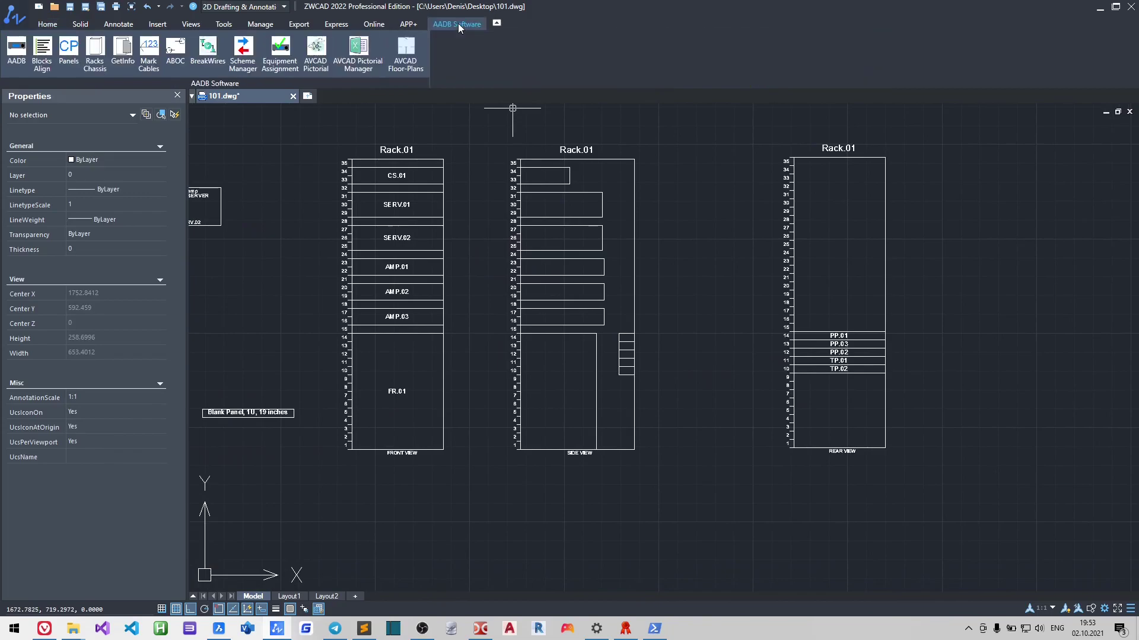
left_click(122, 50)
left_click(526, 183)
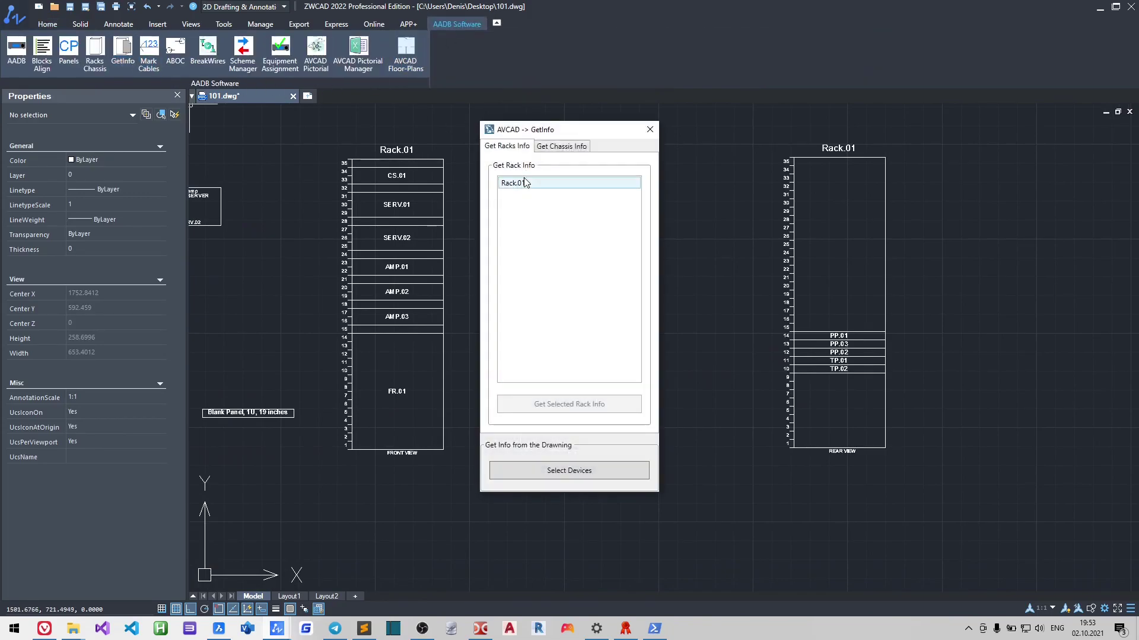
left_click(594, 405)
scroll(441, 424, "down", 4)
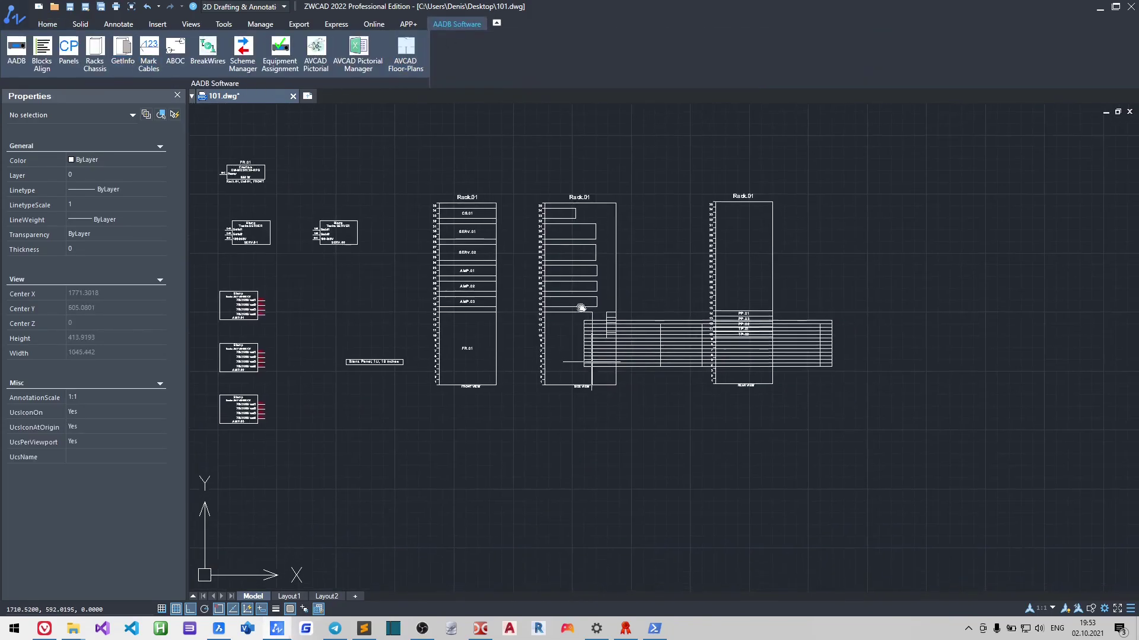
left_click(441, 423)
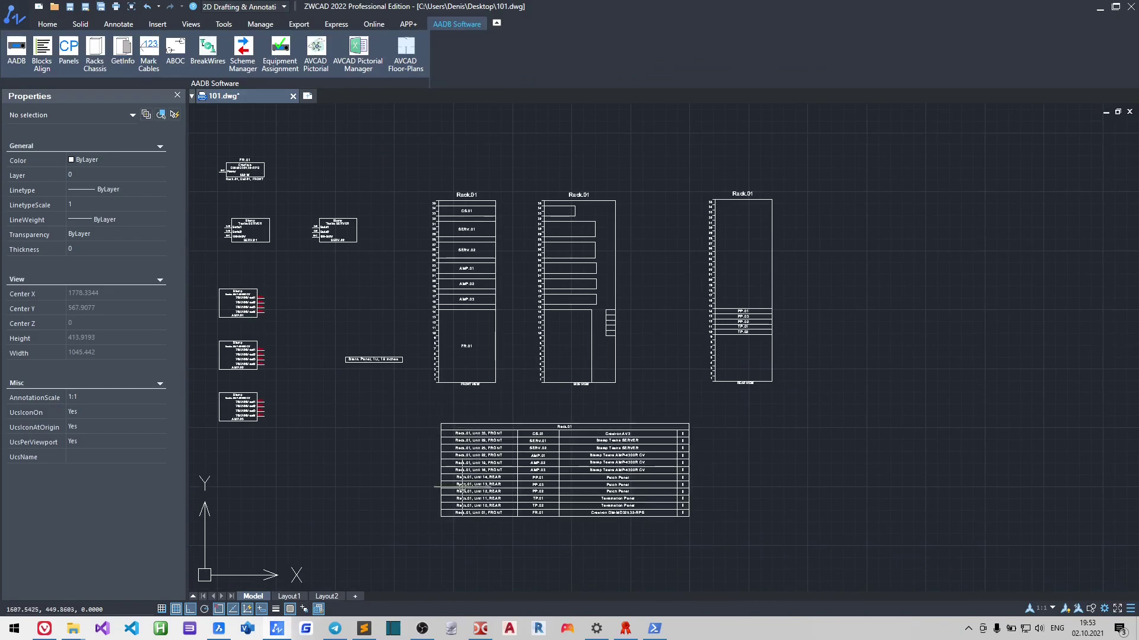
scroll(462, 487, "up", 2)
middle_click_drag(623, 356, 594, 406)
scroll(594, 405, "down", 2)
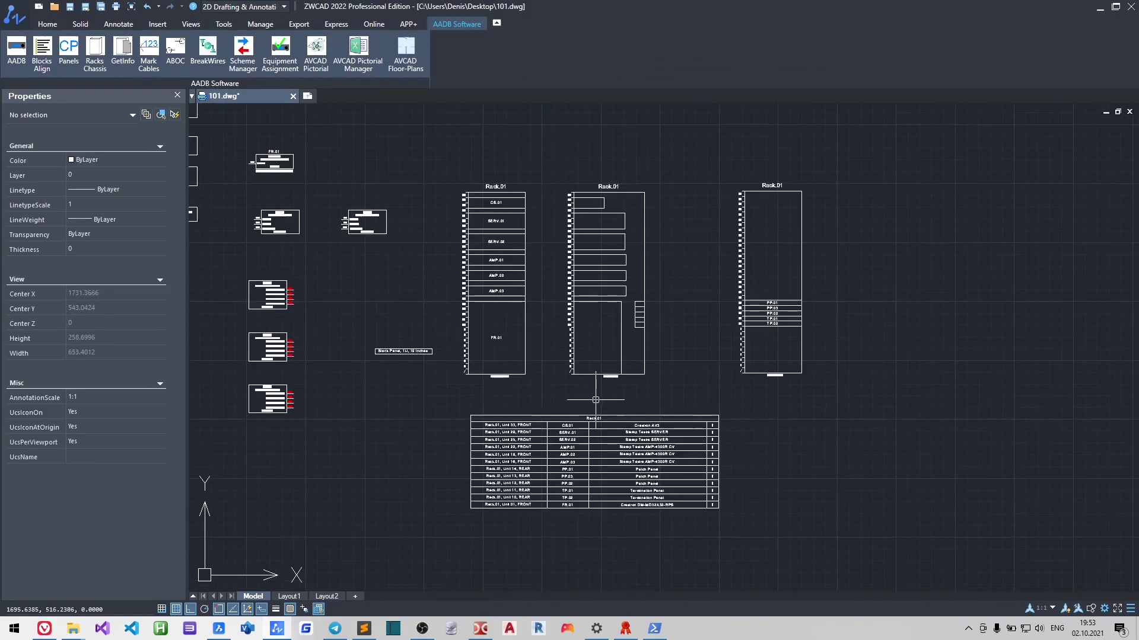
scroll(409, 352, "up", 1)
Copy the Blank Panel, 1U, 19 inches label from its base point with Ortho on
left_click(484, 385)
left_click(313, 298)
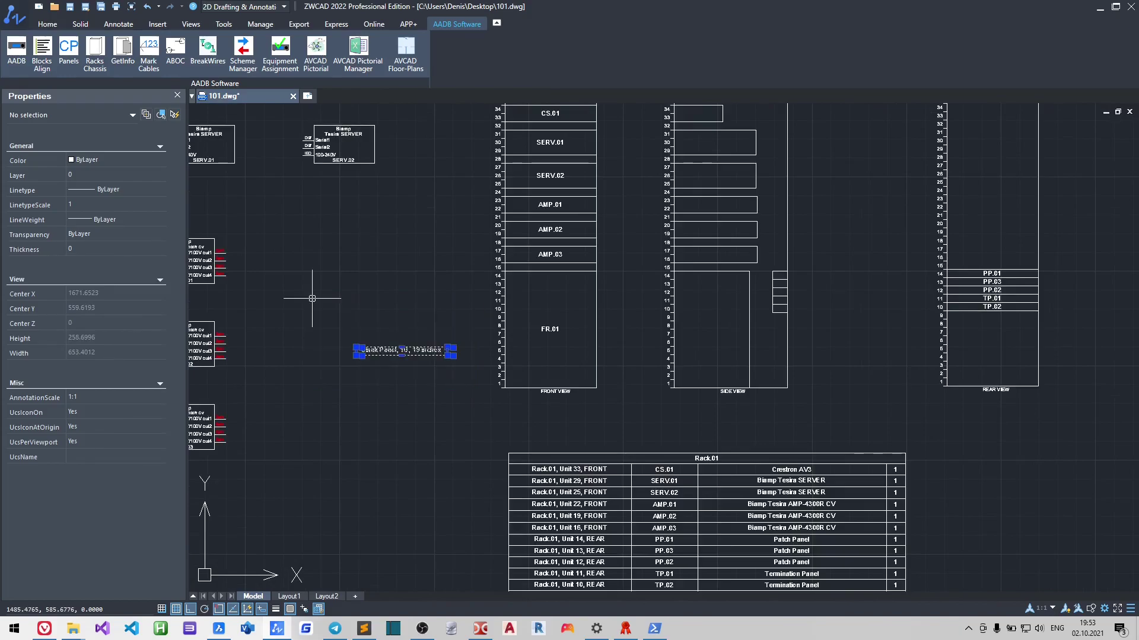
left_click(46, 25)
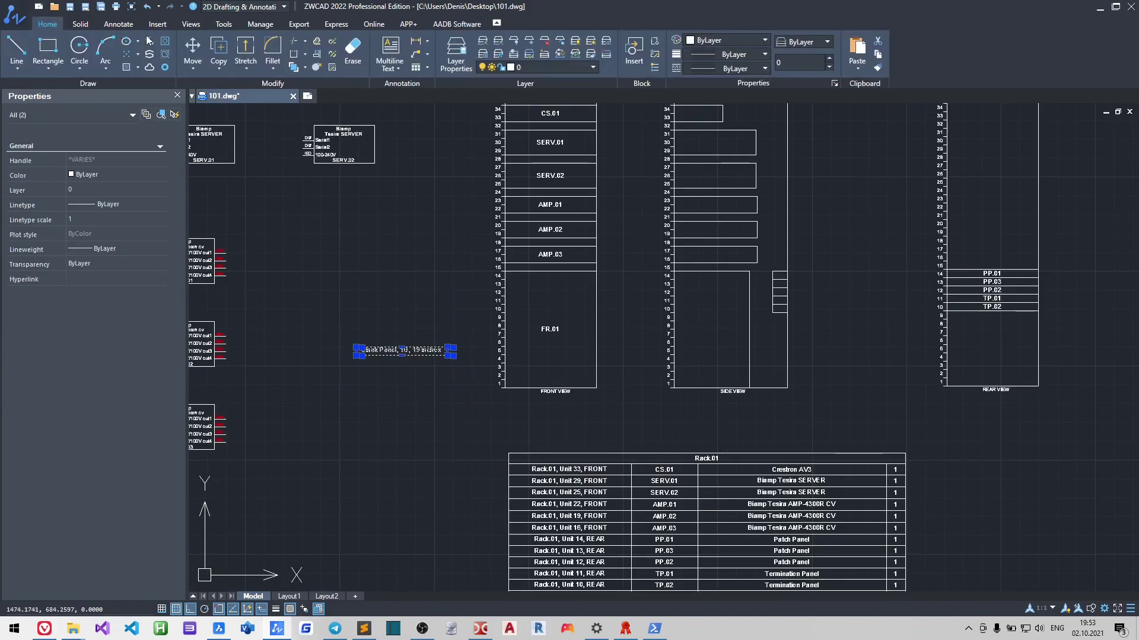
left_click(224, 55)
left_click(358, 354)
scroll(509, 245, "up", 3)
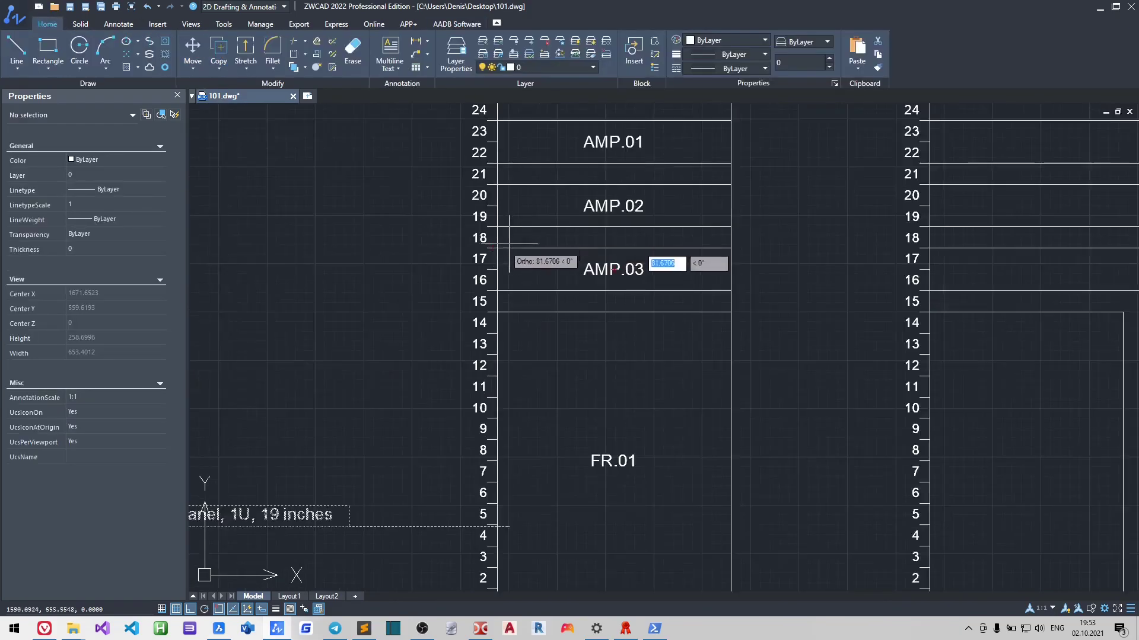
scroll(509, 244, "up", 2)
key("F8")
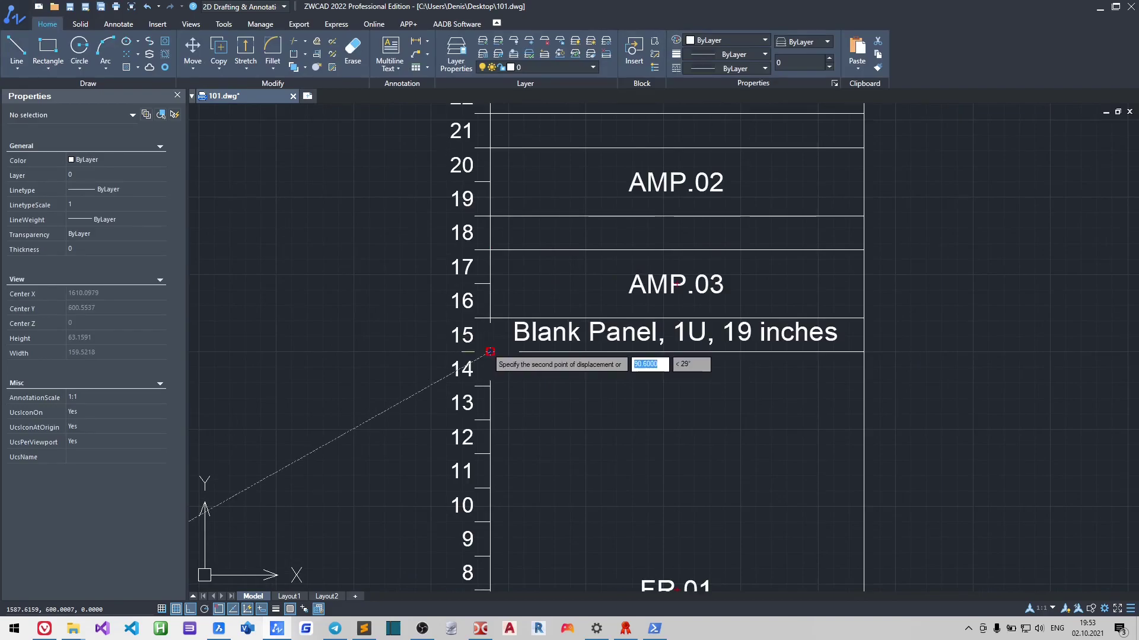
key("F8")
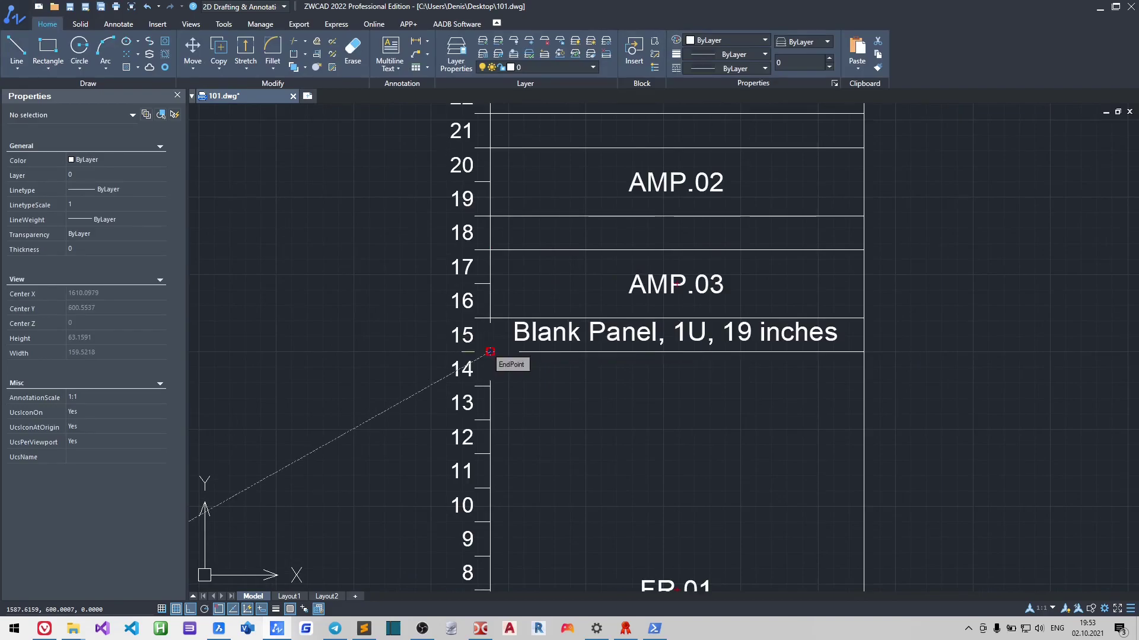
Place Blank Panel label copies at units 18, 21, 24, 28 and 32
left_click(505, 243)
scroll(507, 246, "down", 3)
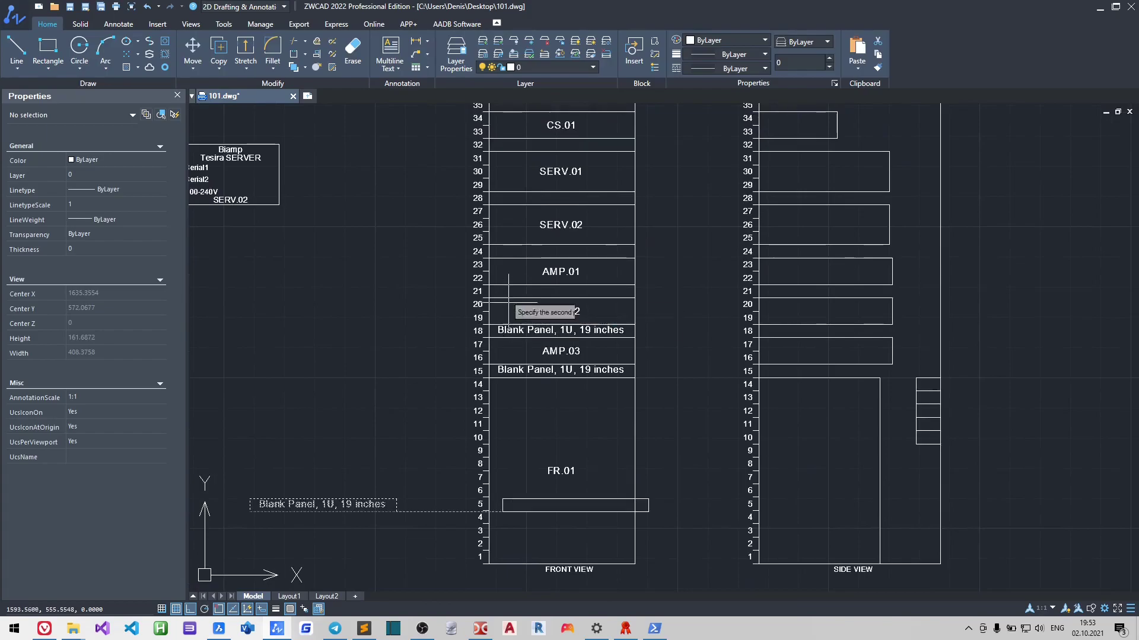
scroll(509, 296, "up", 3)
left_click(459, 311)
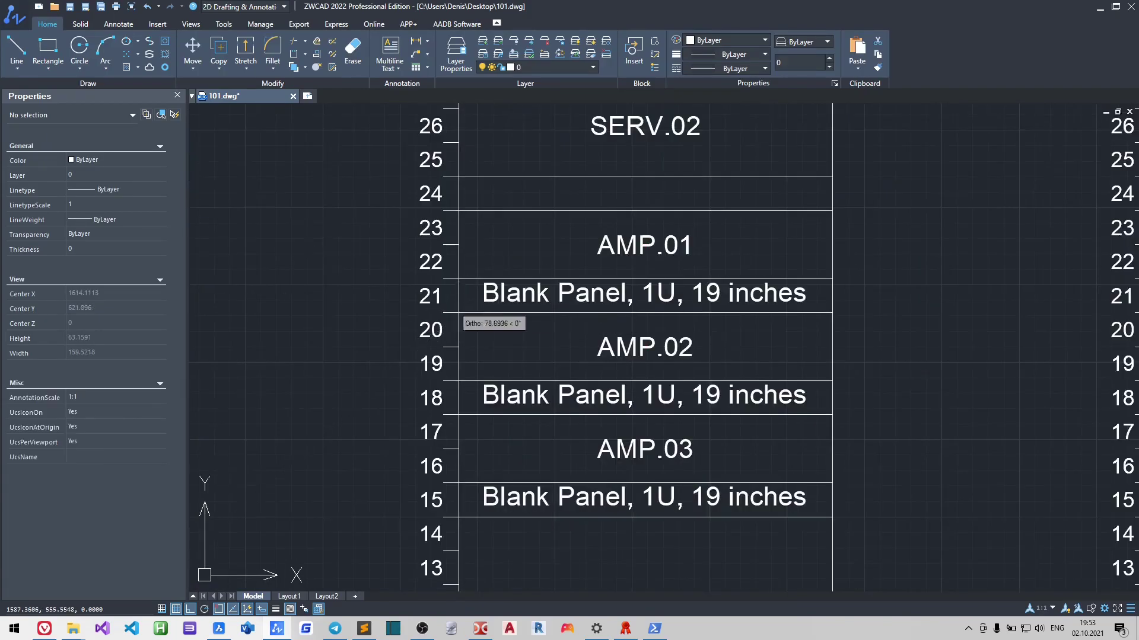
left_click(459, 211)
scroll(451, 266, "down", 2)
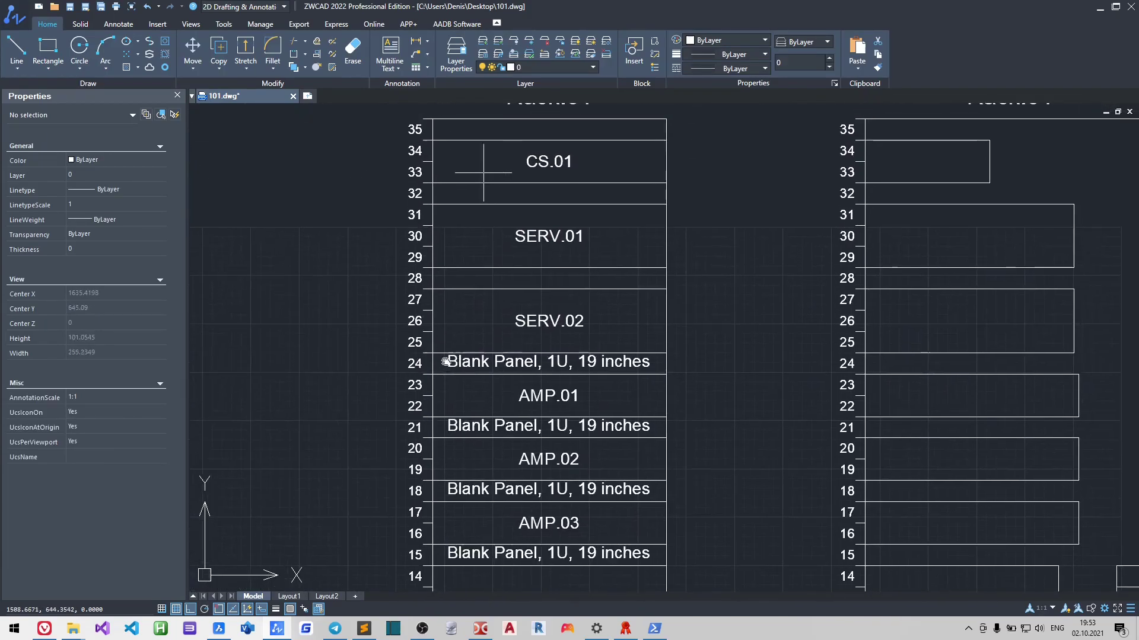
left_click(432, 289)
left_click(432, 211)
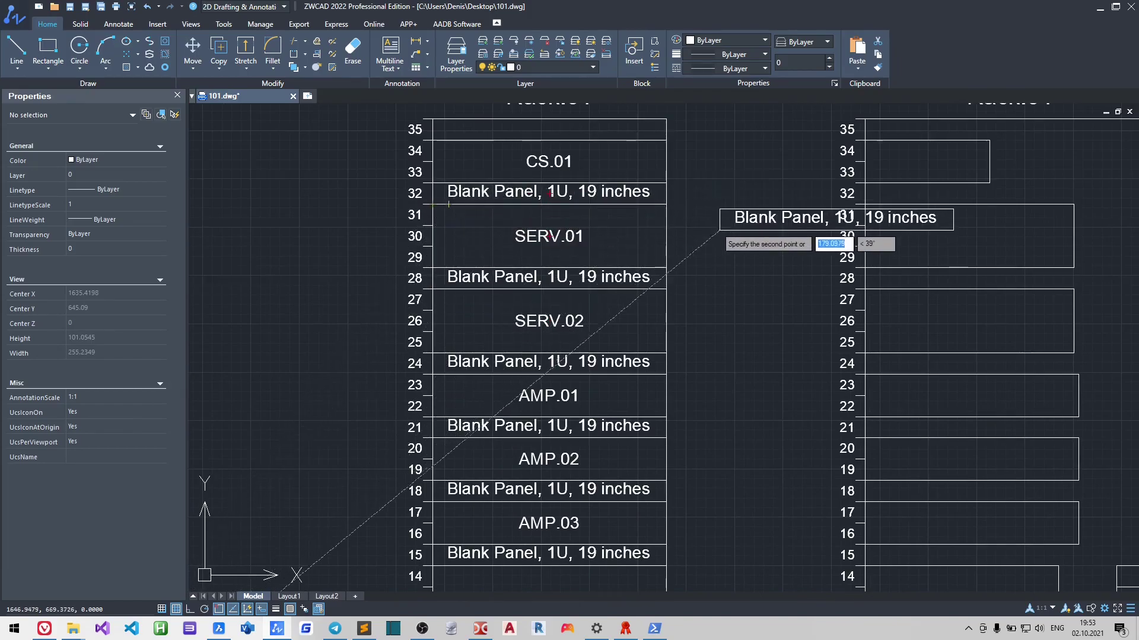
key("Escape")
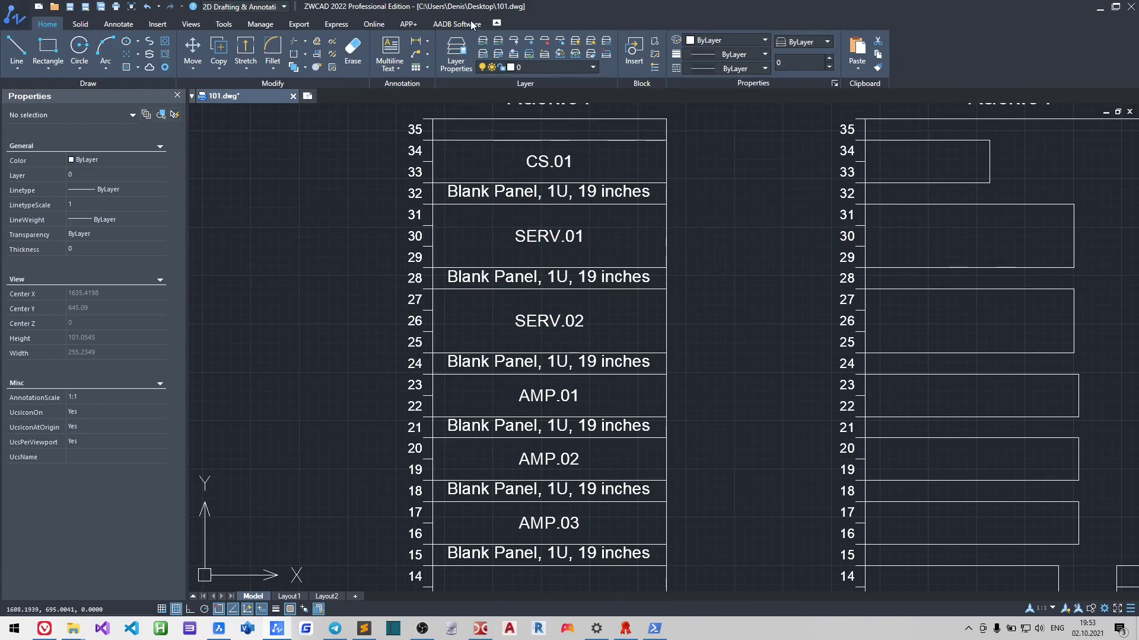